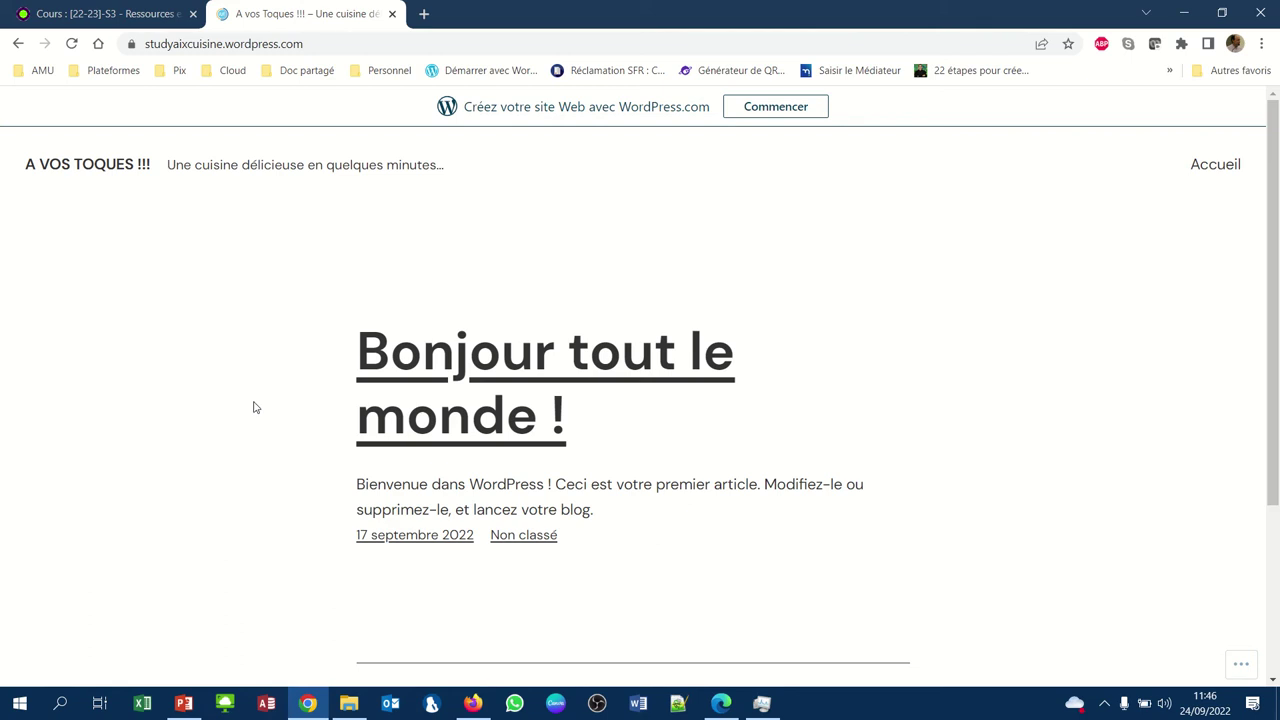
Load the blog's admin page by adding /wp-admin to the site URL in Chrome
left_click(316, 46)
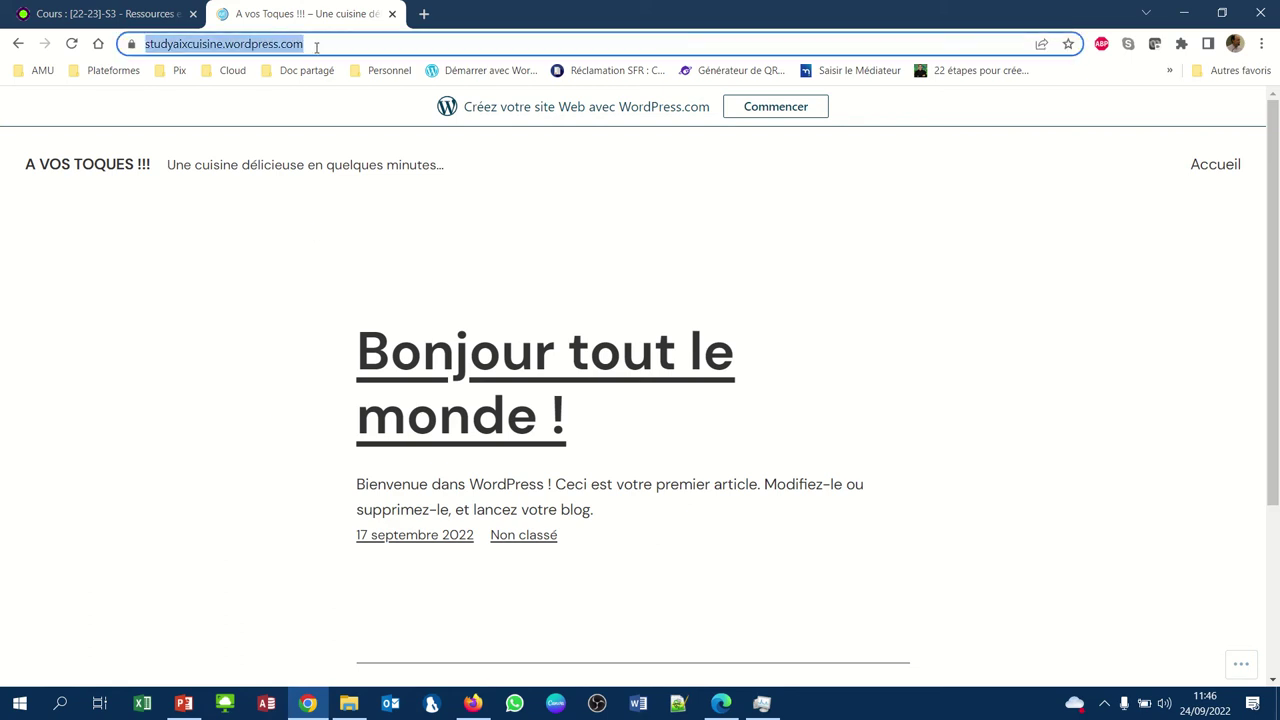
left_click(316, 46)
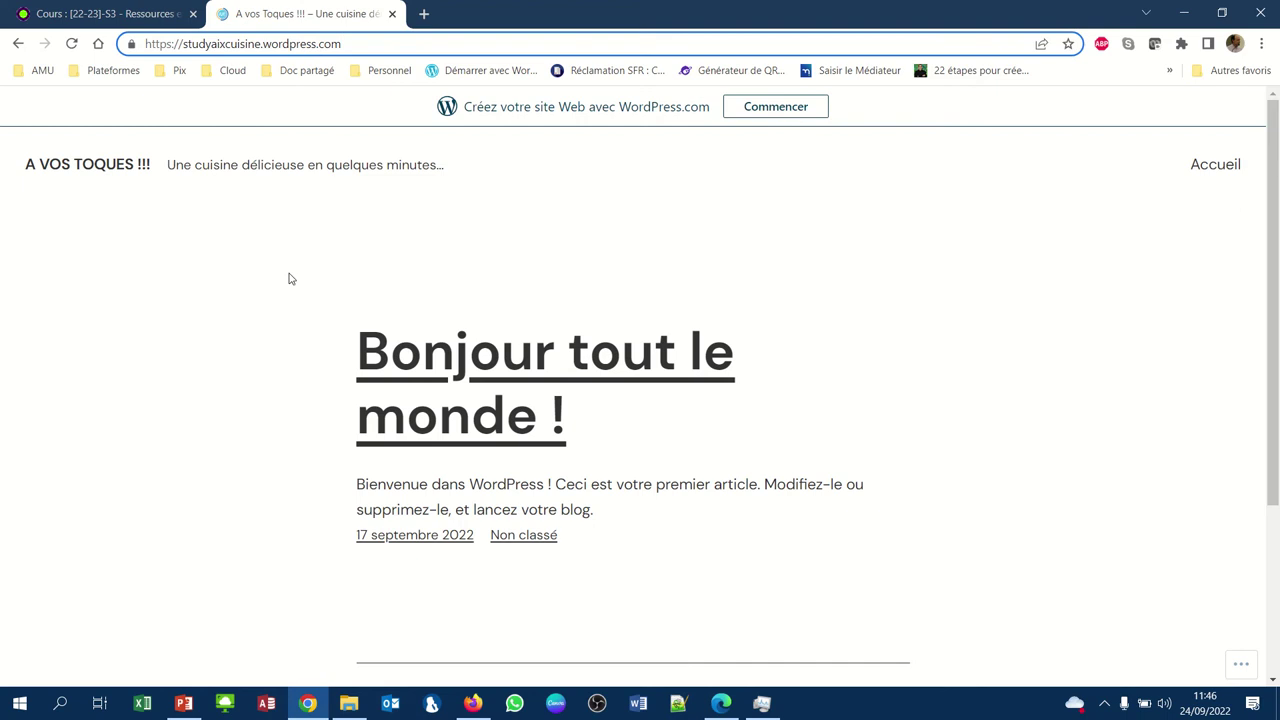
type("/")
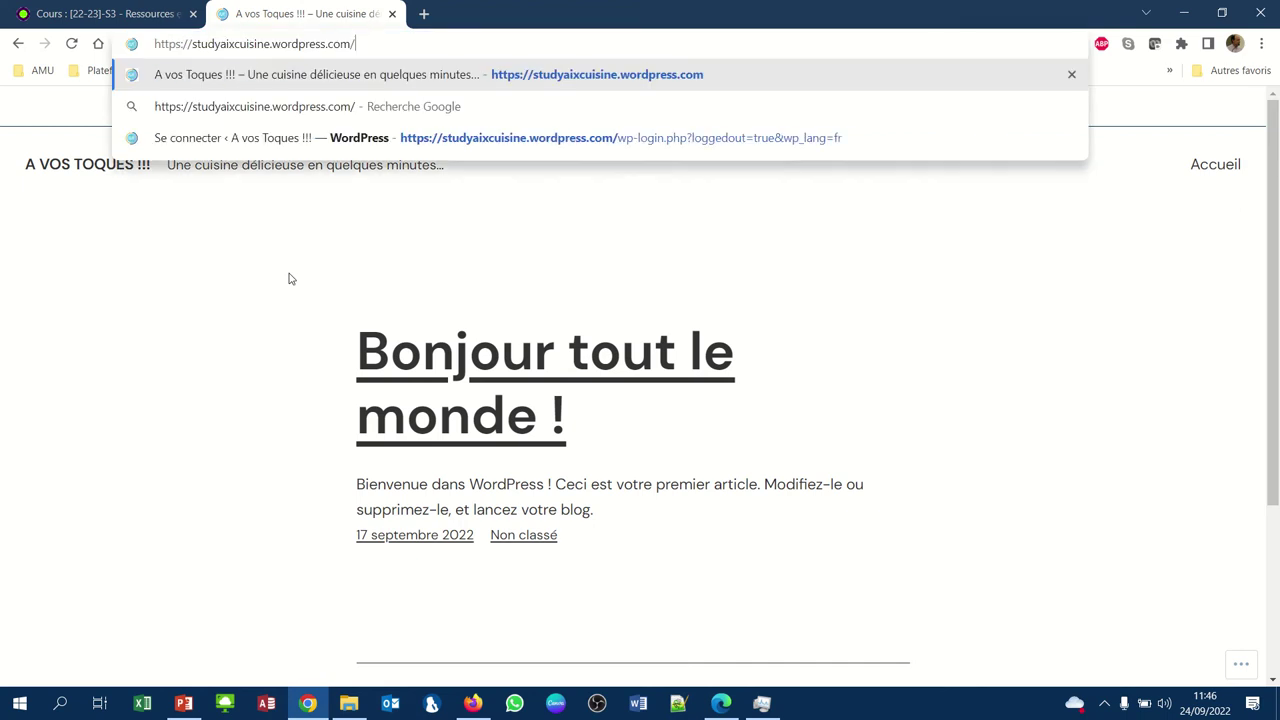
type("wp-adm")
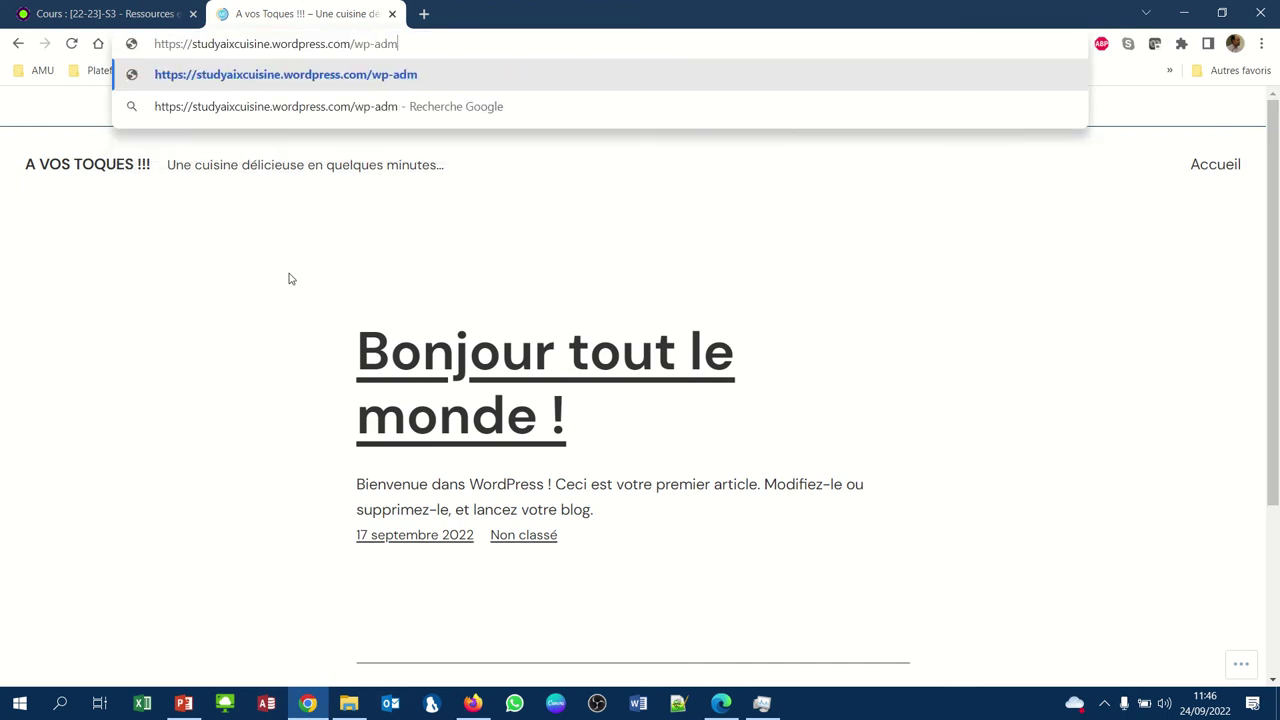
type("in")
key("Return")
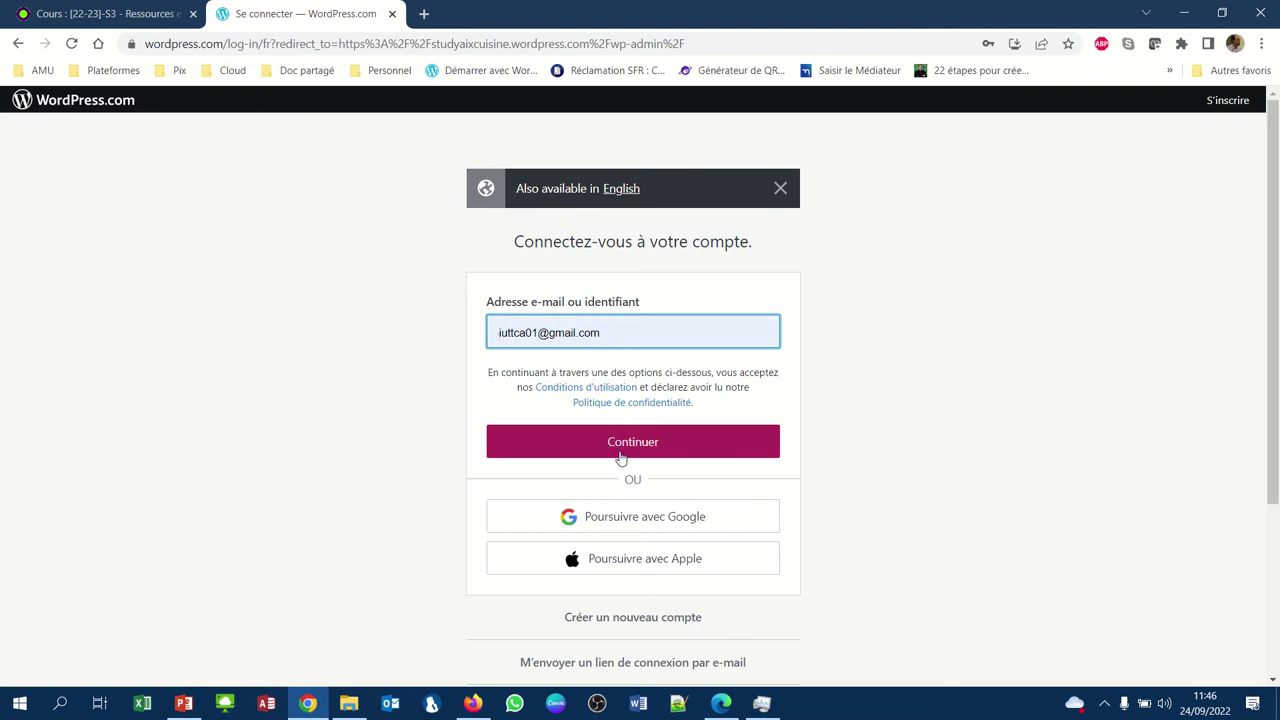
Continue signing in with the current account, then log out of it because it lacks dashboard access
left_click(620, 452)
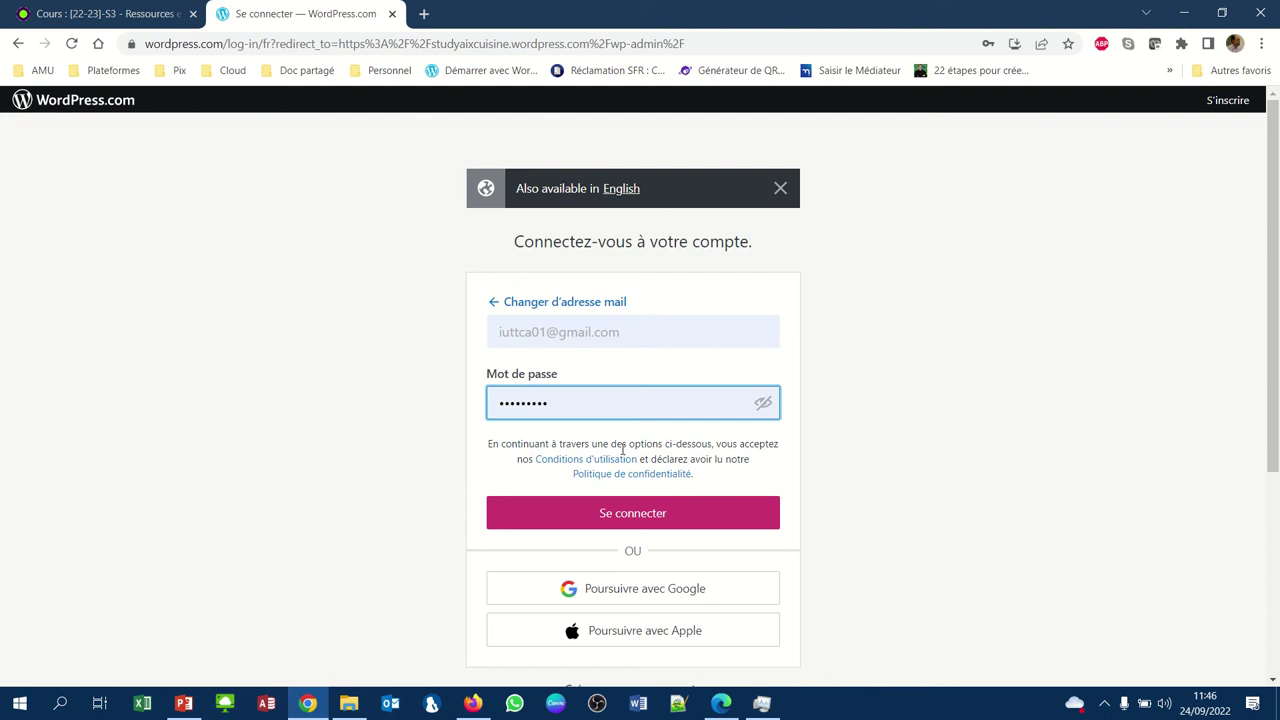
left_click(633, 514)
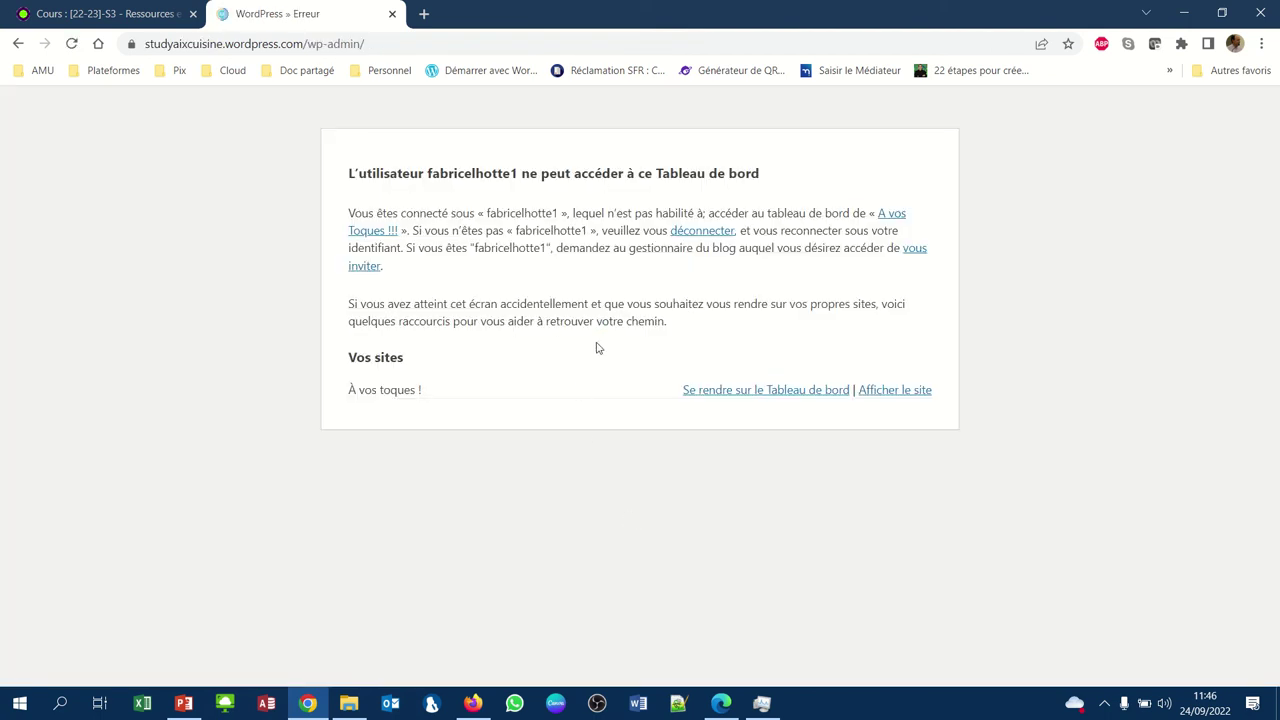
left_click(692, 238)
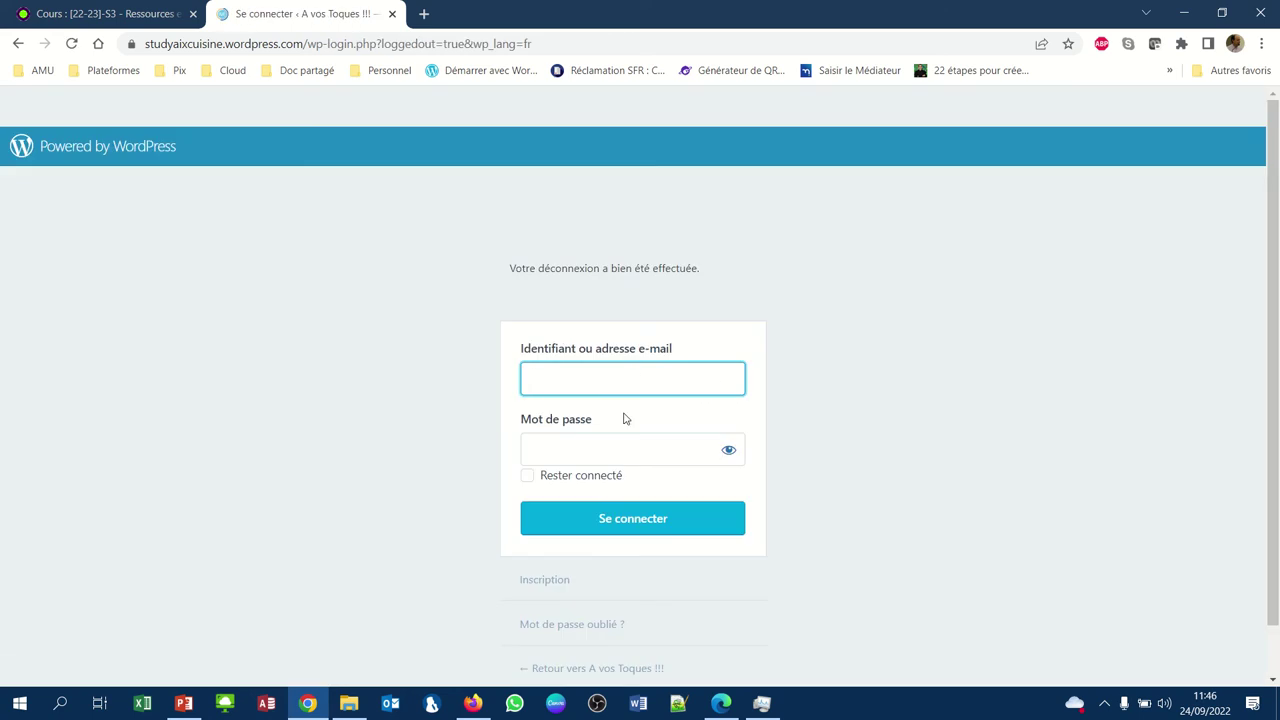
Sign in with the blog owner's username and account password
key("Tab")
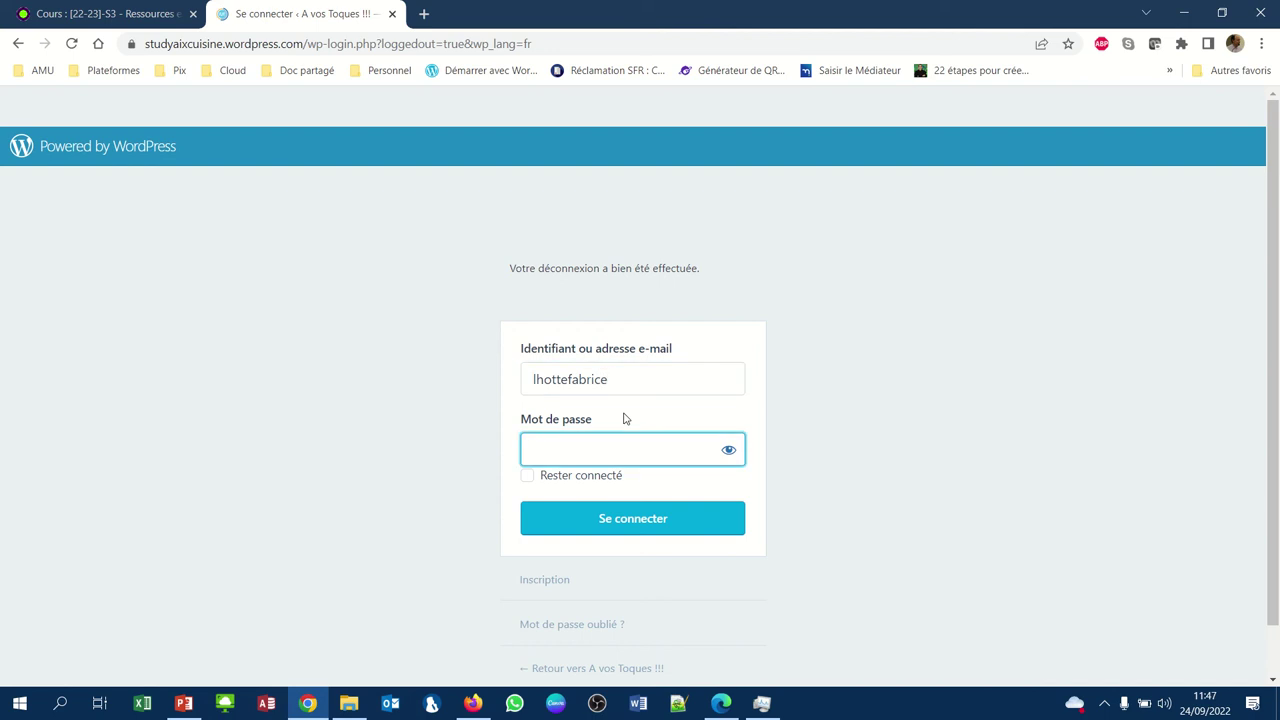
type("•••••••••")
key("Return")
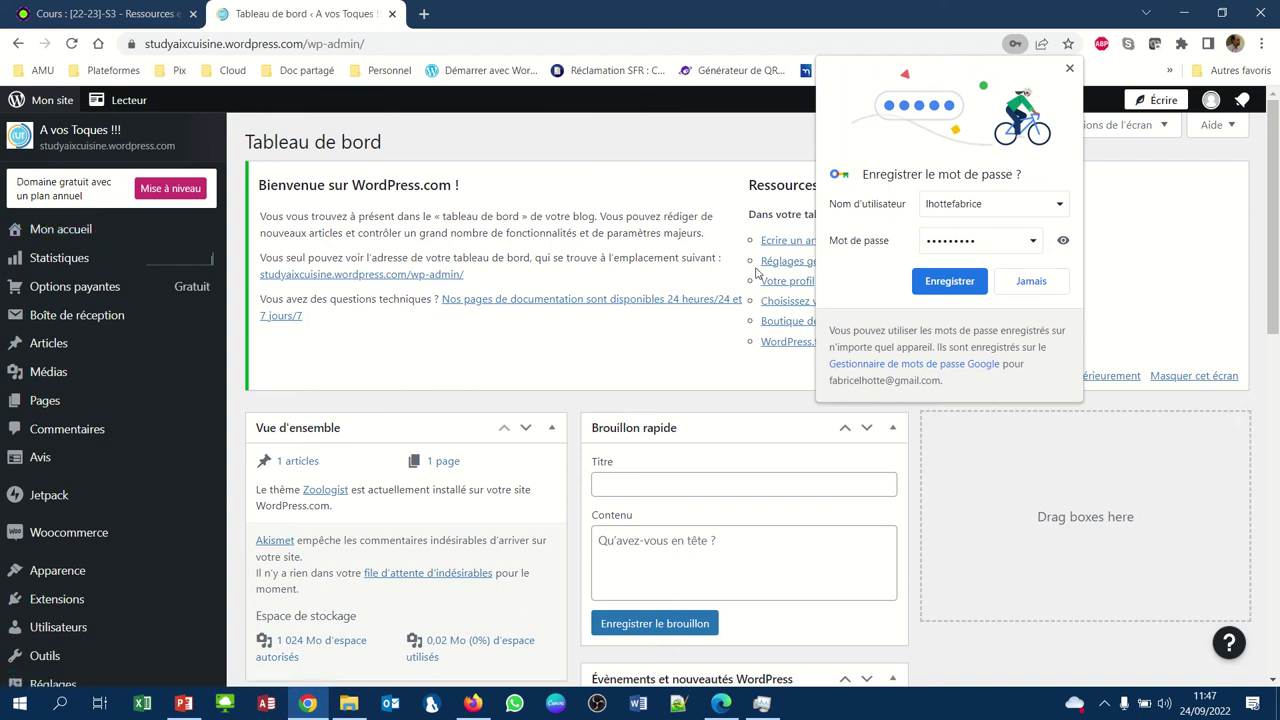
Save the new login password in Chrome and check the dashboard's Articles and Pages entries
left_click(955, 284)
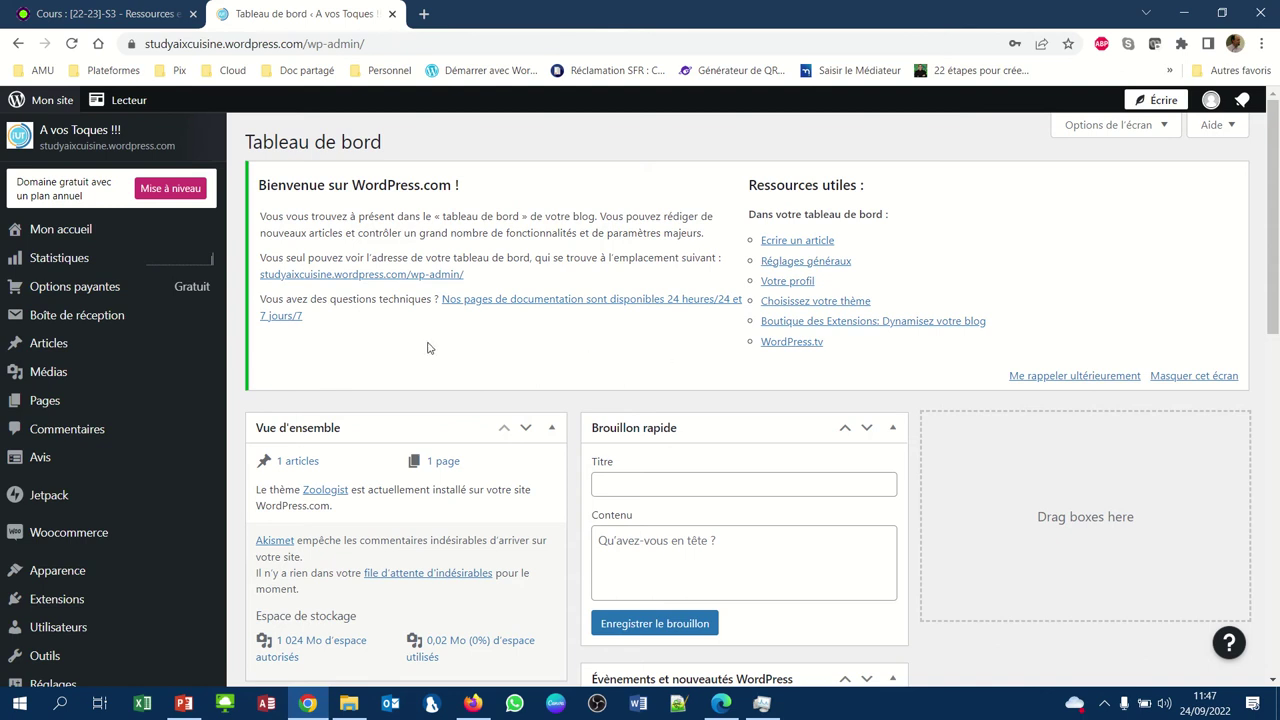
mouse_move(97, 347)
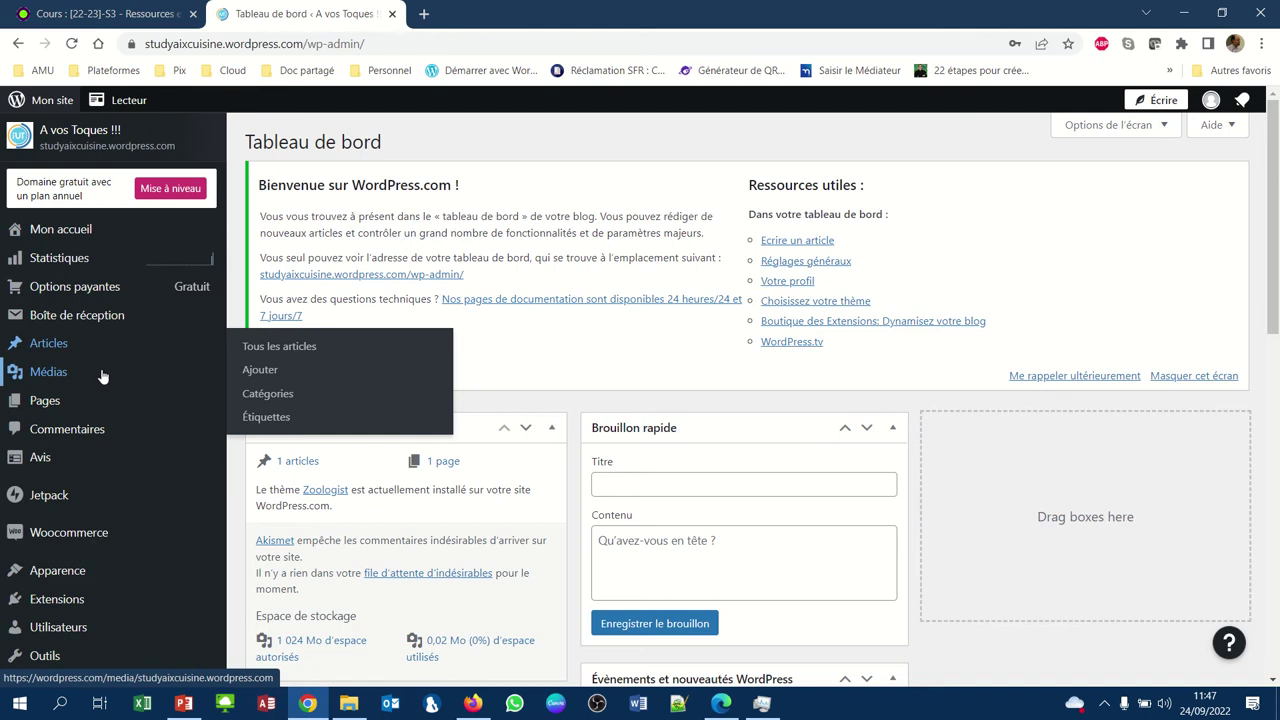
mouse_move(91, 403)
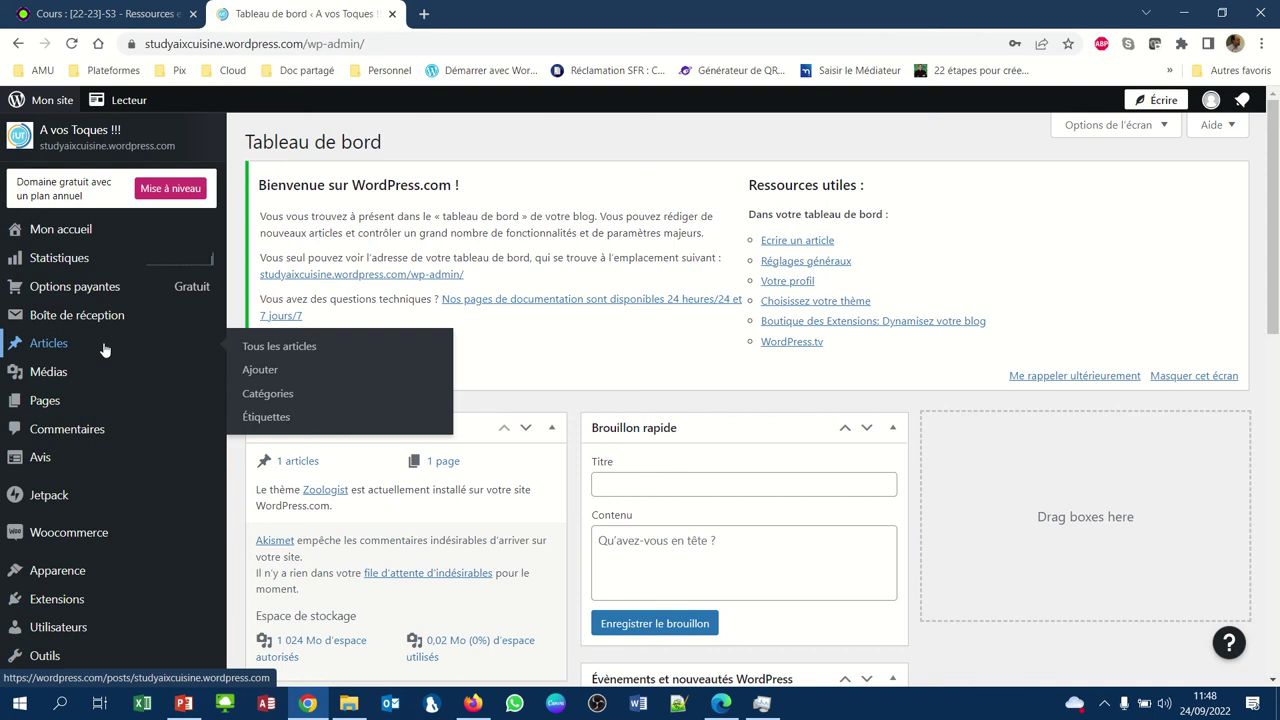
Open the 'Bonjour tout le monde !' article from the Articles list in the block editor
left_click(42, 347)
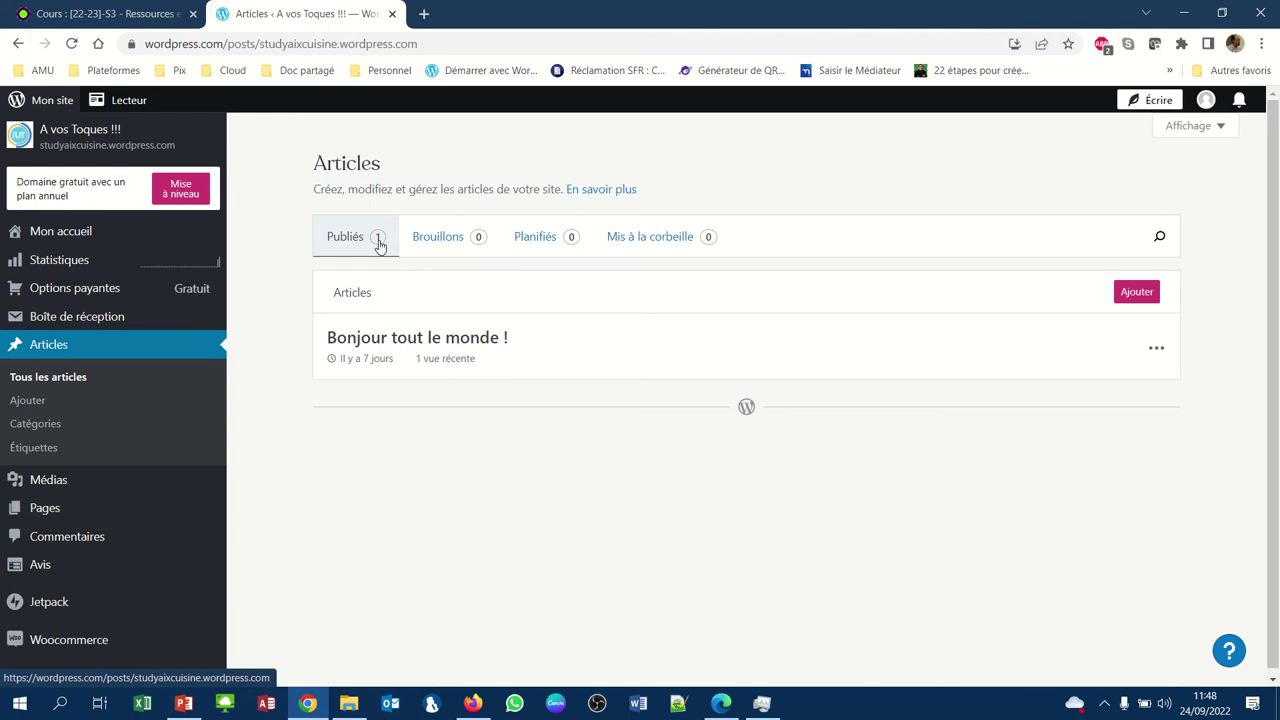
left_click(416, 340)
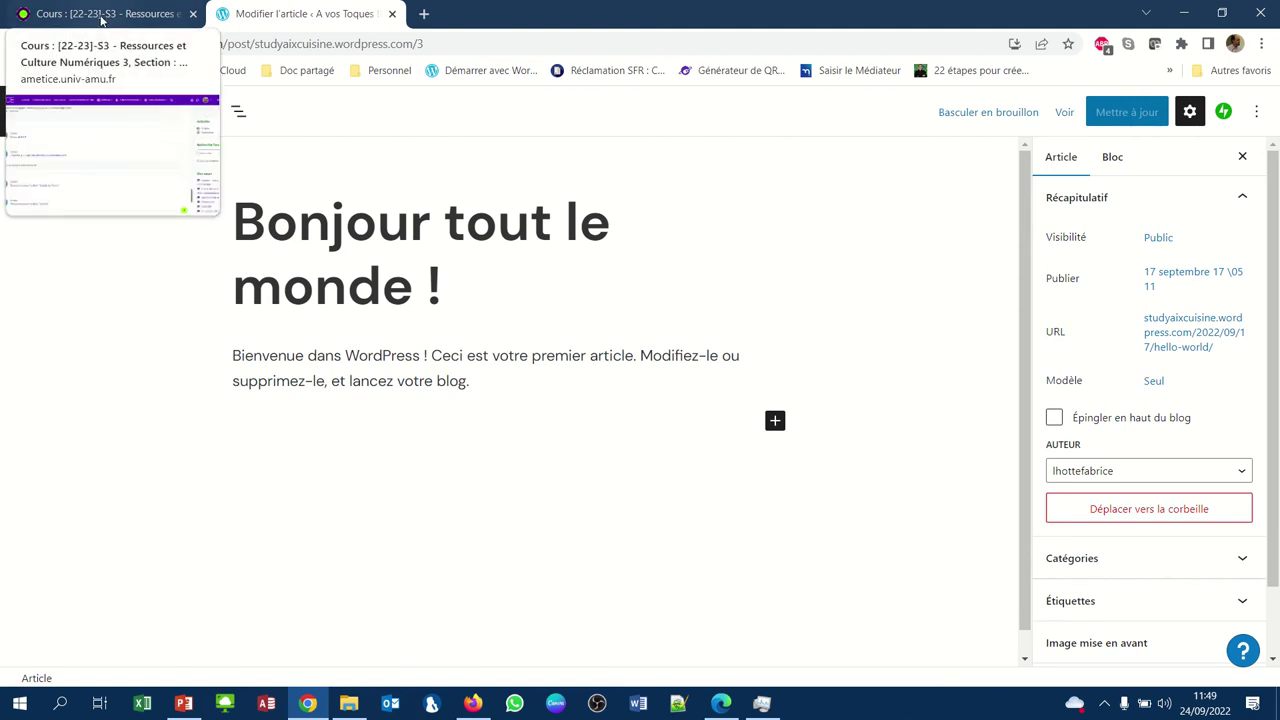
Download 'Salade de Penne.zip' from the AMeTICE course and show it in Téléchargements
left_click(101, 18)
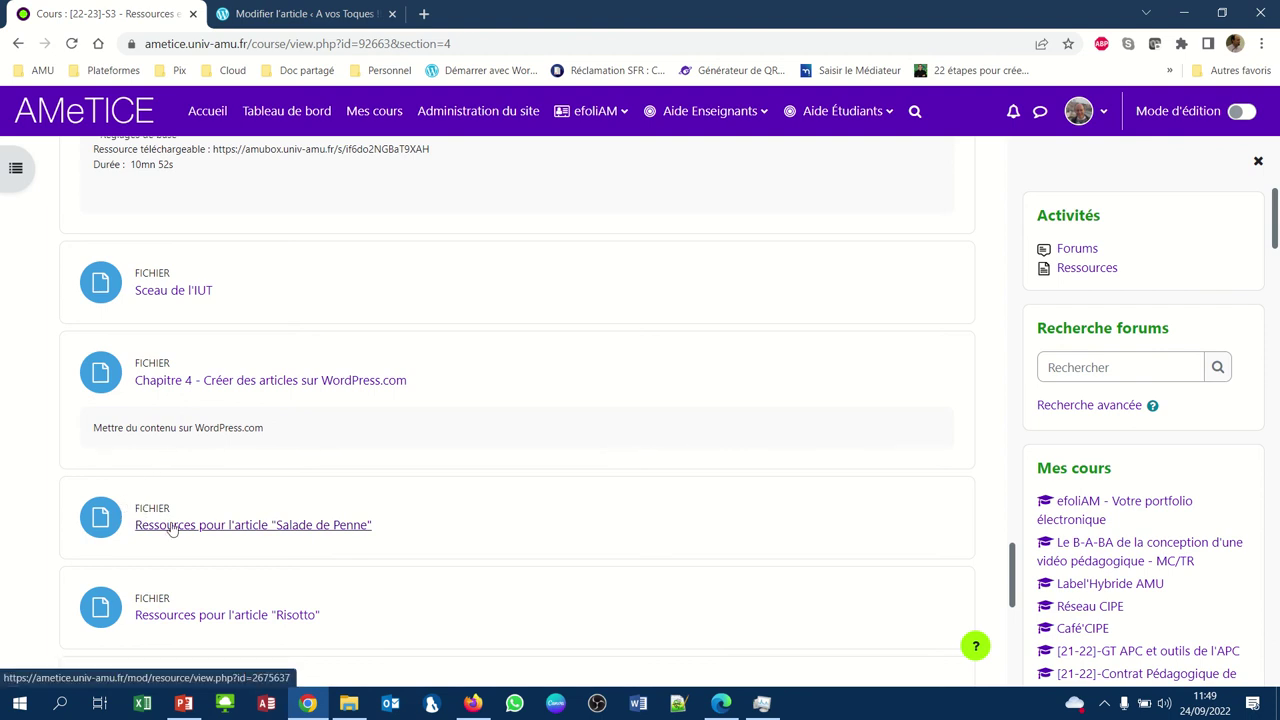
left_click(284, 527)
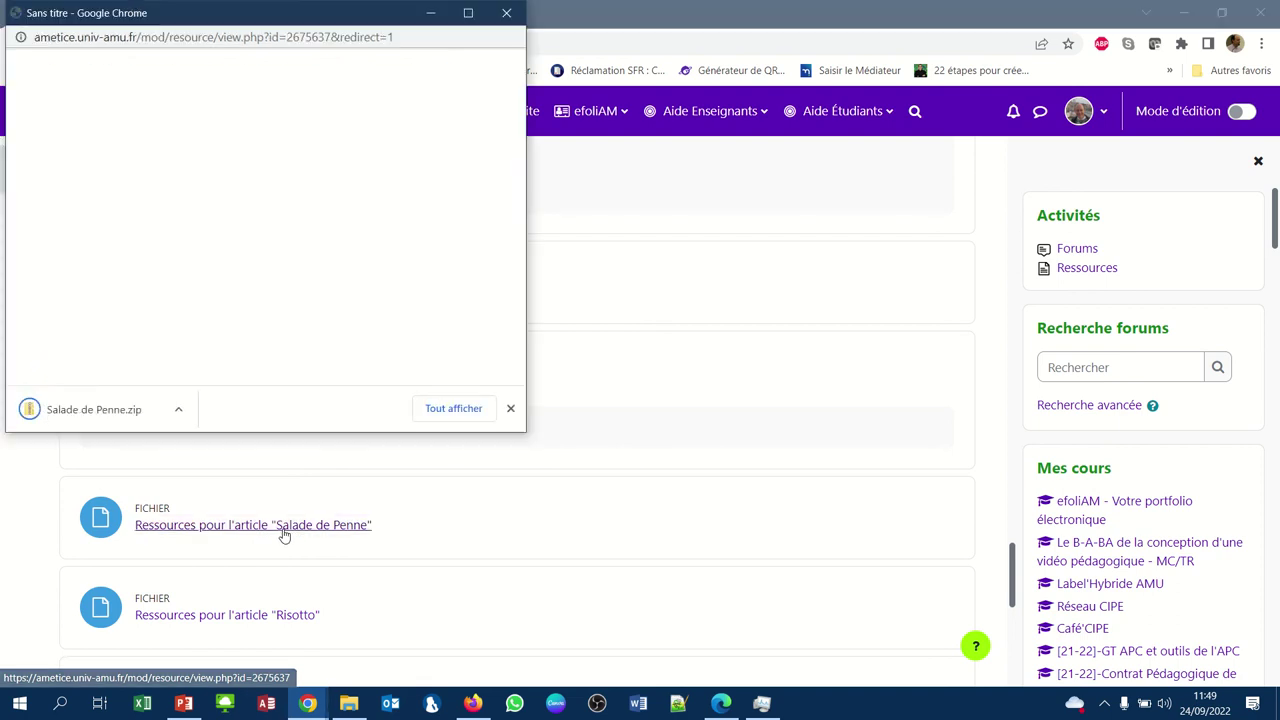
left_click(183, 411)
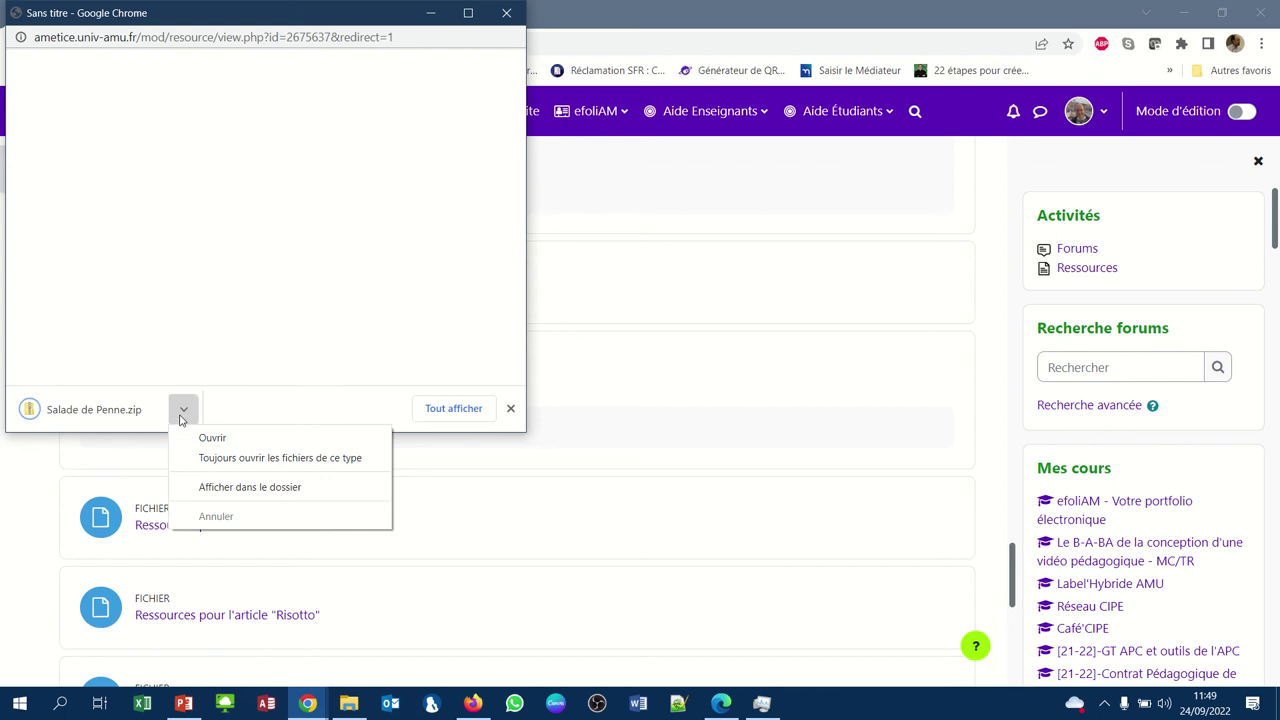
left_click(218, 490)
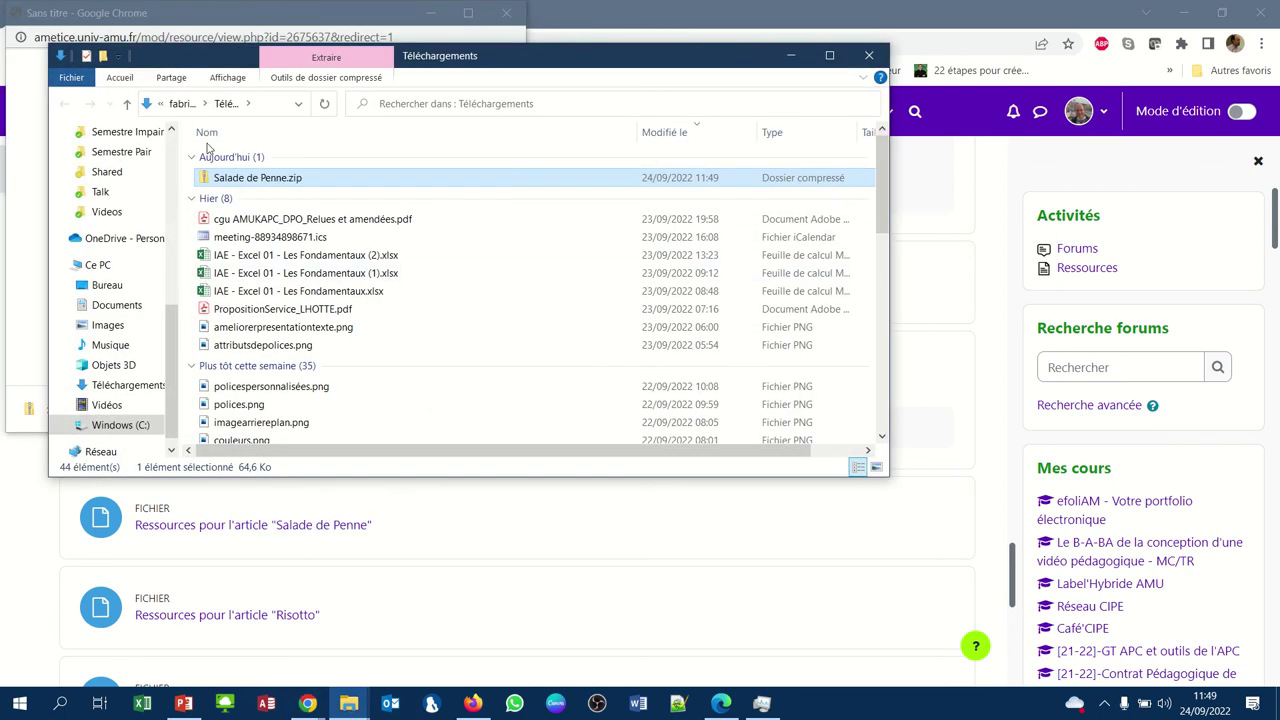
Extract Salade de Penne.zip into a Salade de Penne folder and open Saladedepenne.docx in Word
right_click(218, 181)
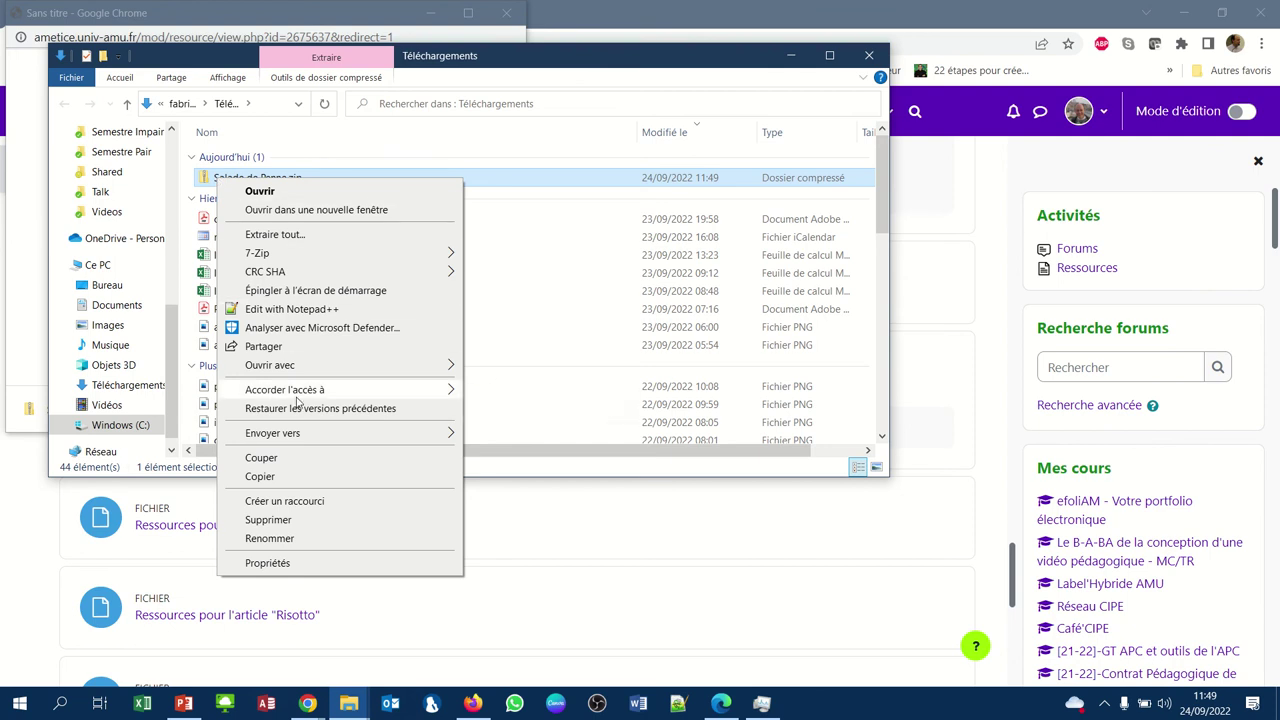
mouse_move(300, 432)
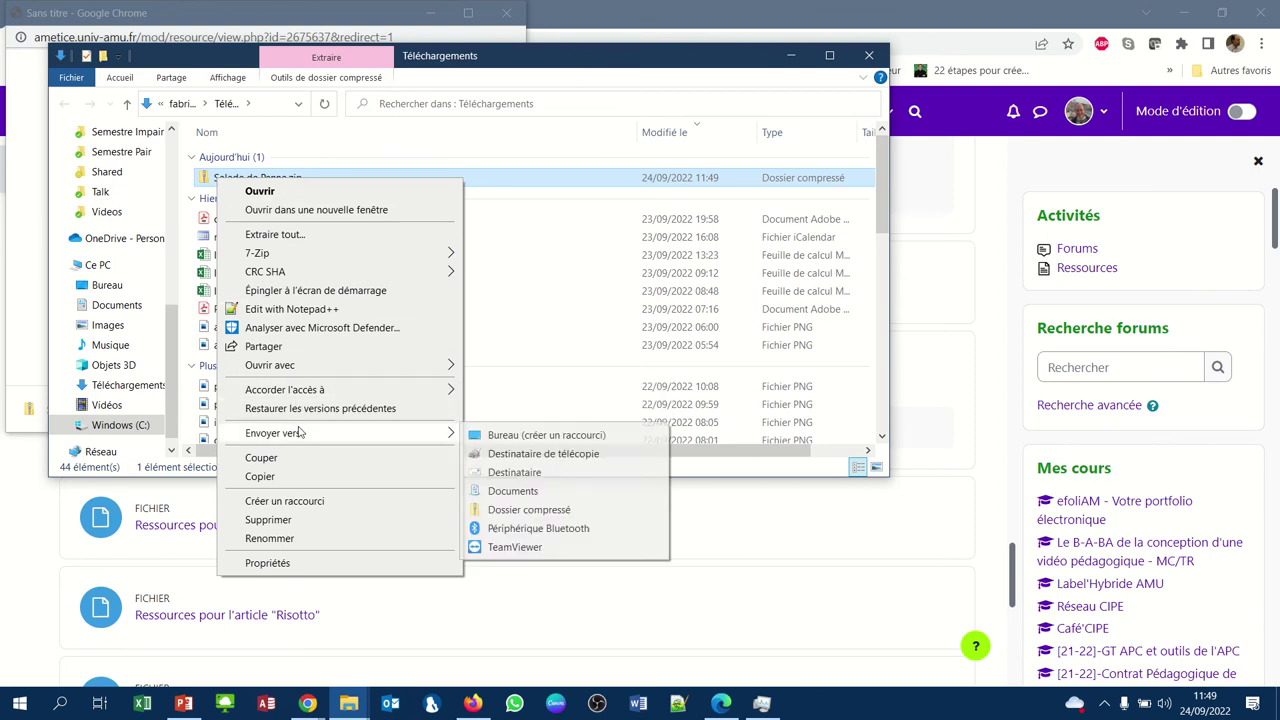
left_click(295, 238)
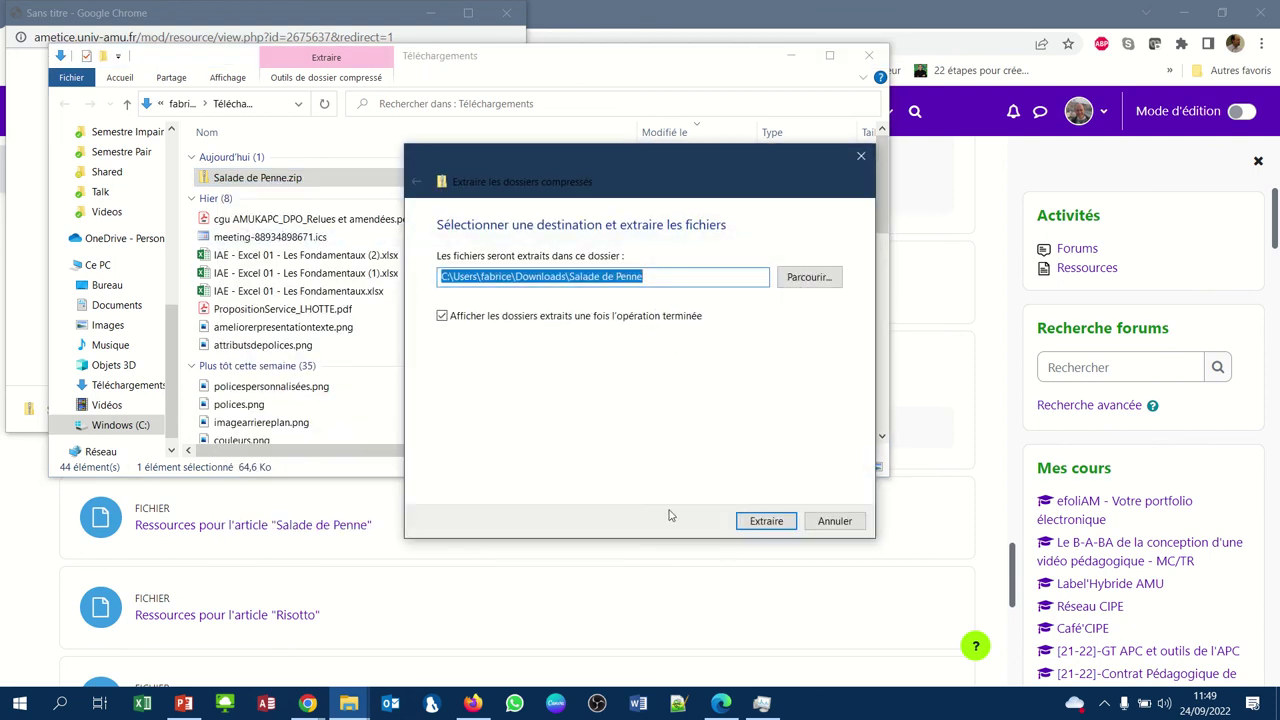
left_click(766, 522)
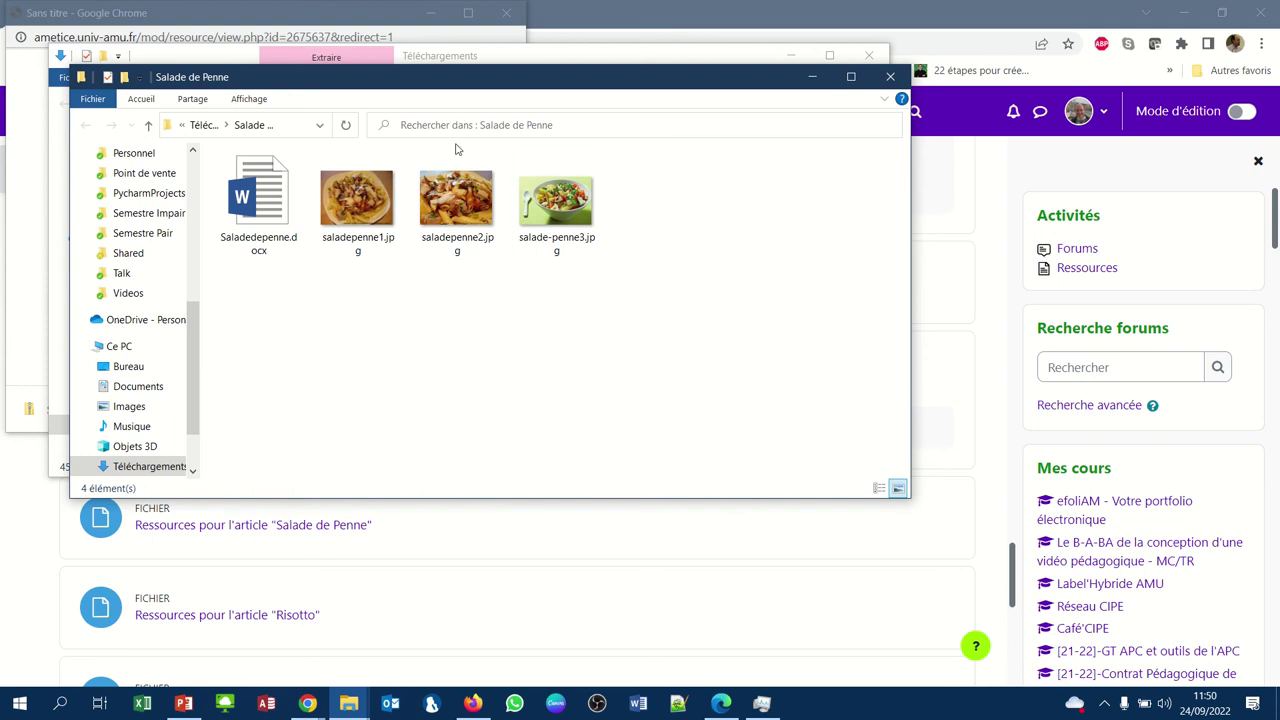
left_click(267, 206)
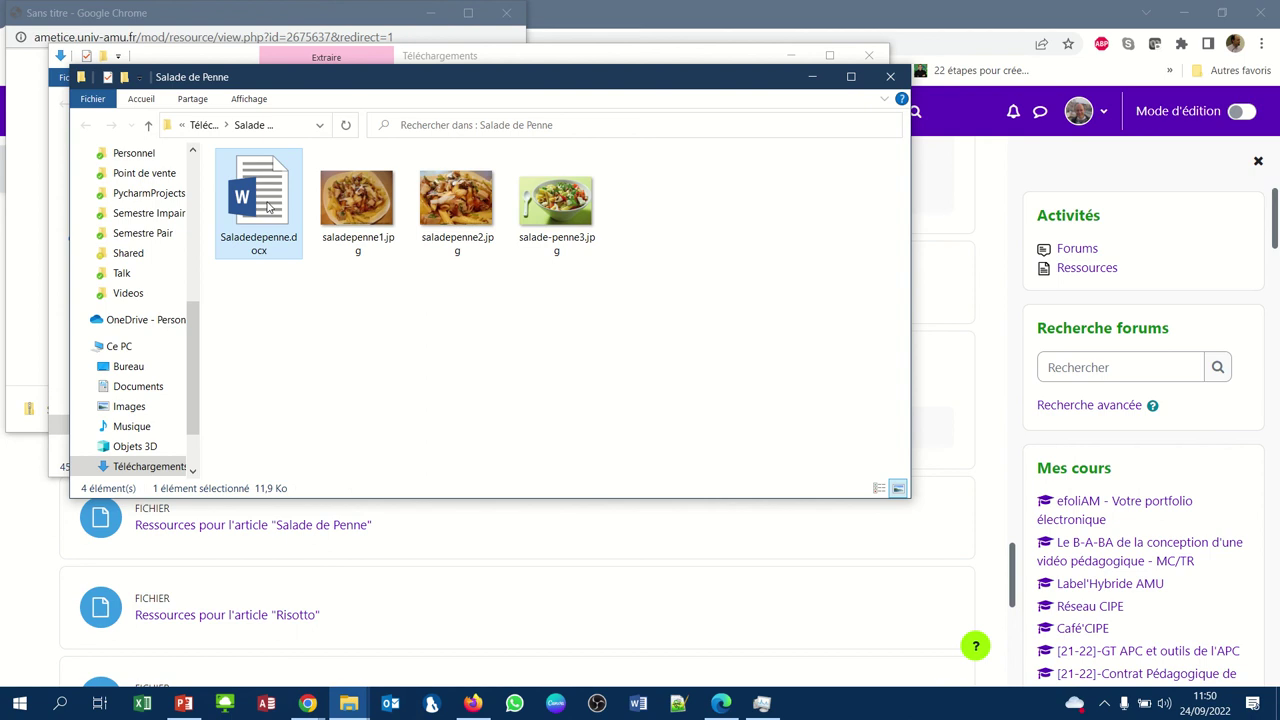
double_click(267, 206)
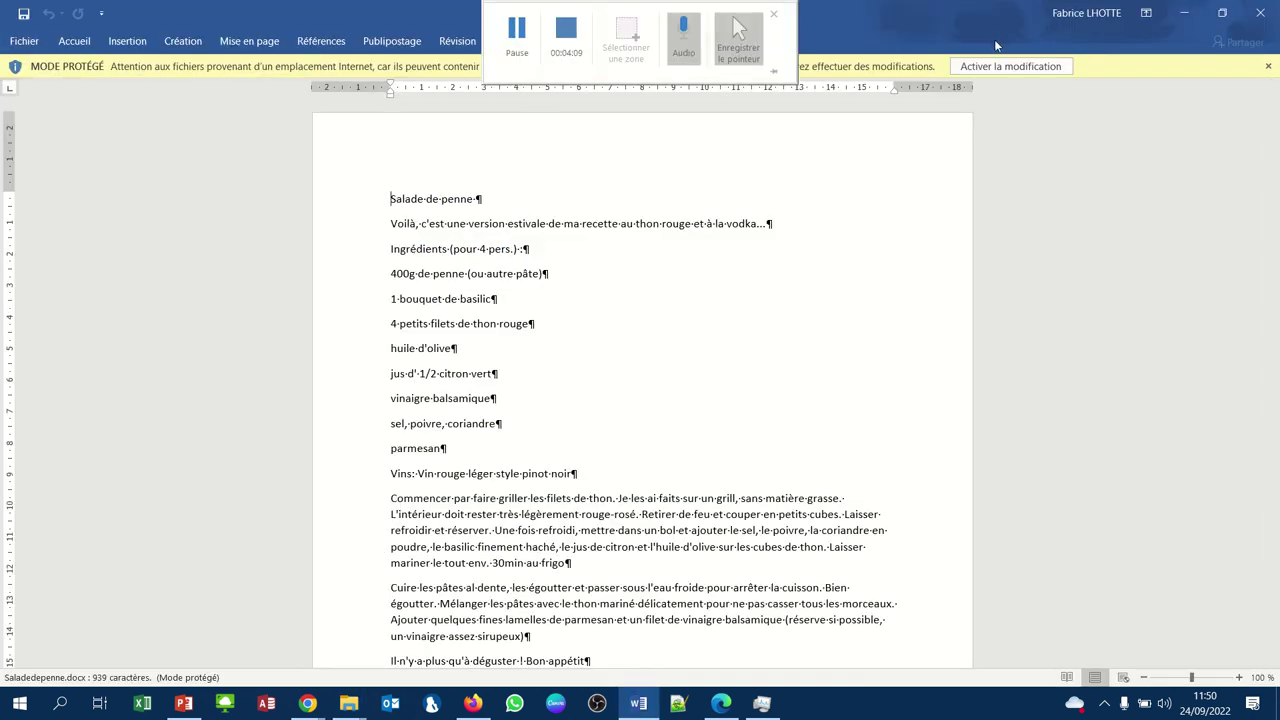
Enable editing of the recipe document and return to the Modifier l'article tab in Chrome
left_click(1003, 70)
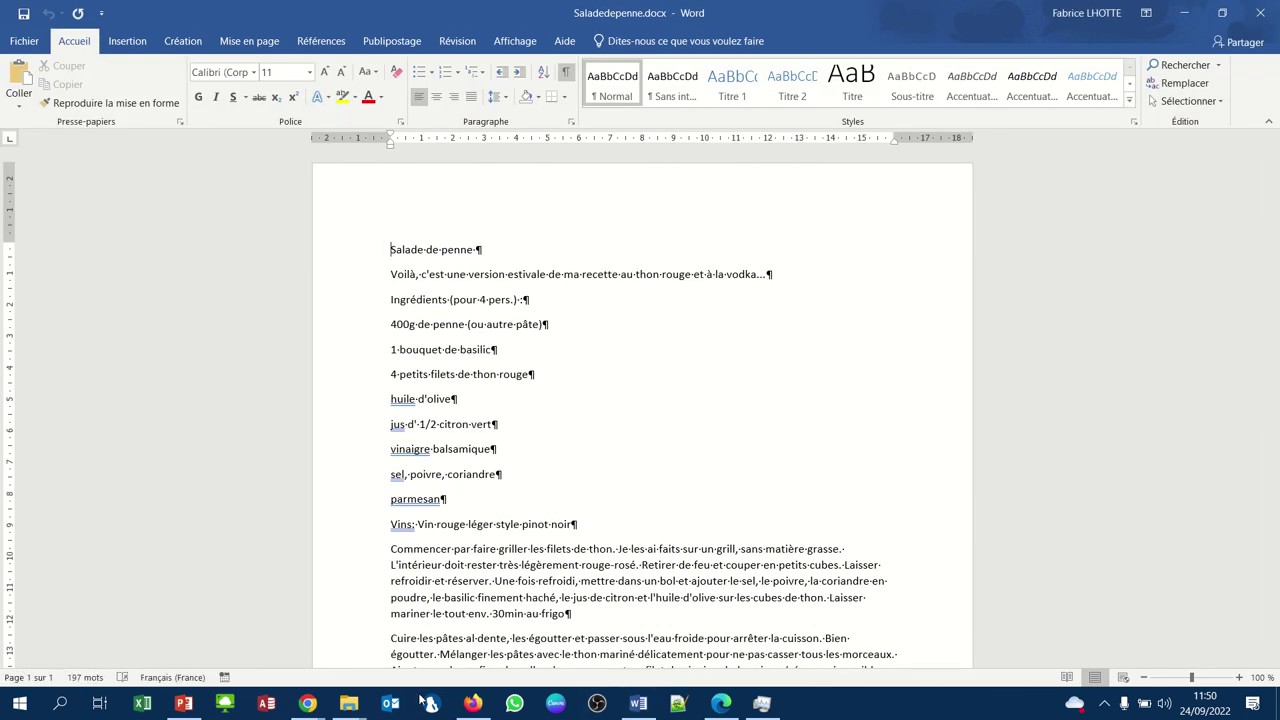
left_click(471, 704)
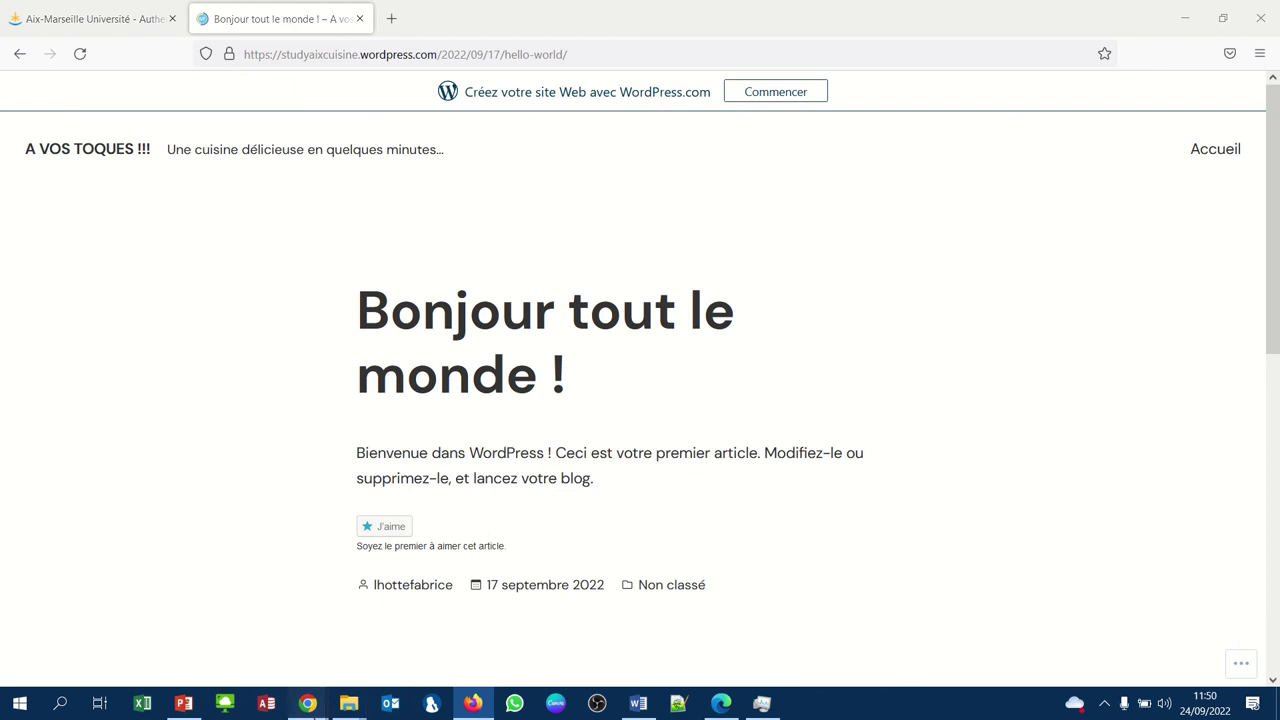
mouse_move(308, 700)
left_click(290, 625)
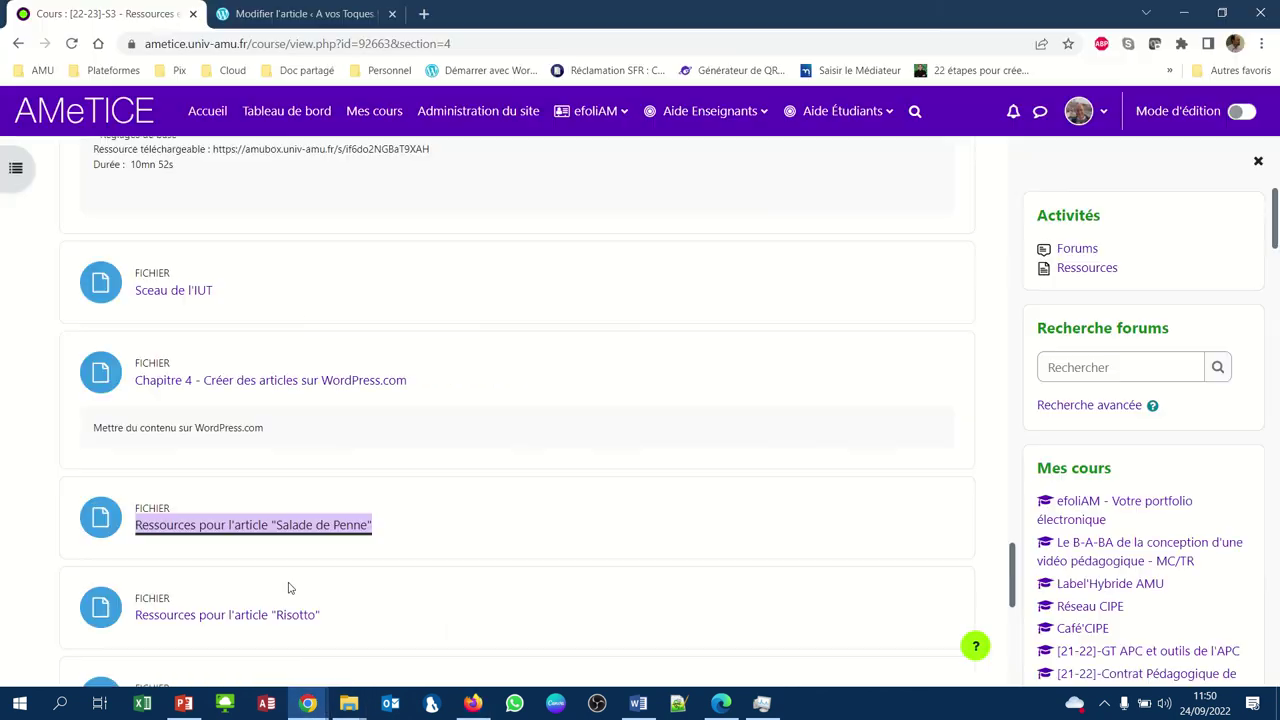
left_click(240, 20)
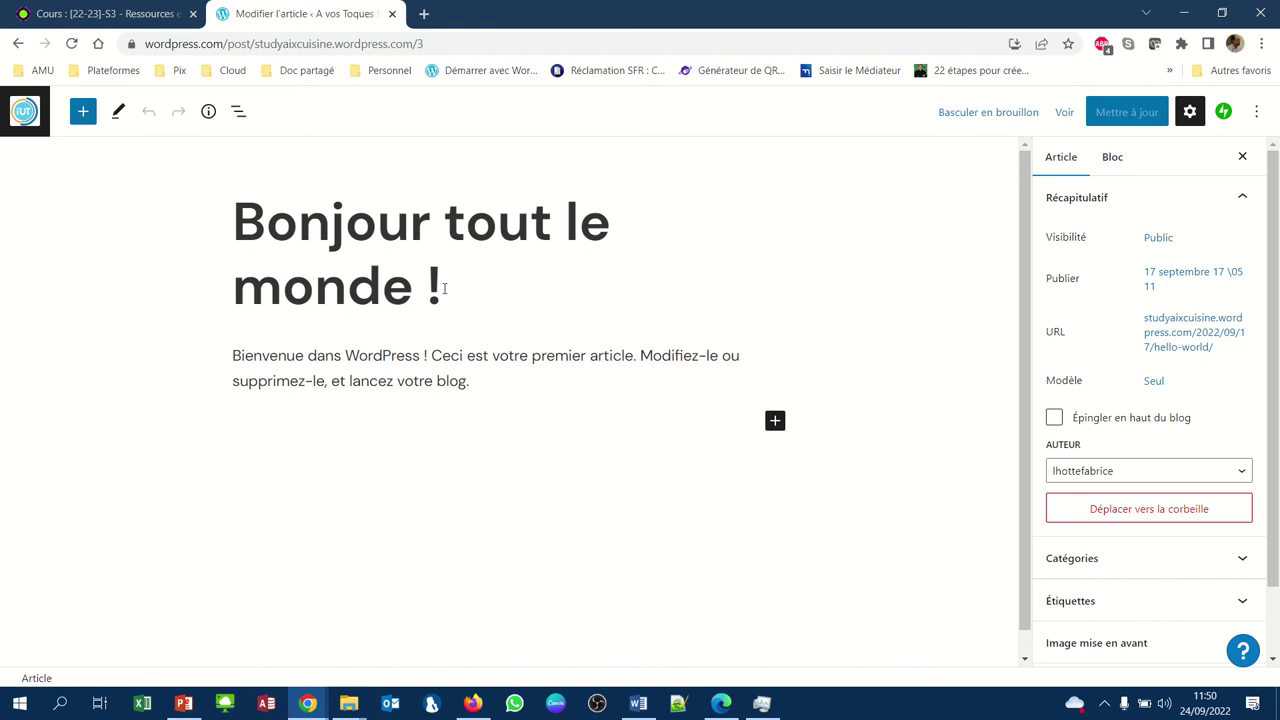
Replace the post title with 'Salade de Penne'
left_click_drag(445, 288, 231, 231)
left_click_drag(238, 216, 352, 231)
type("h")
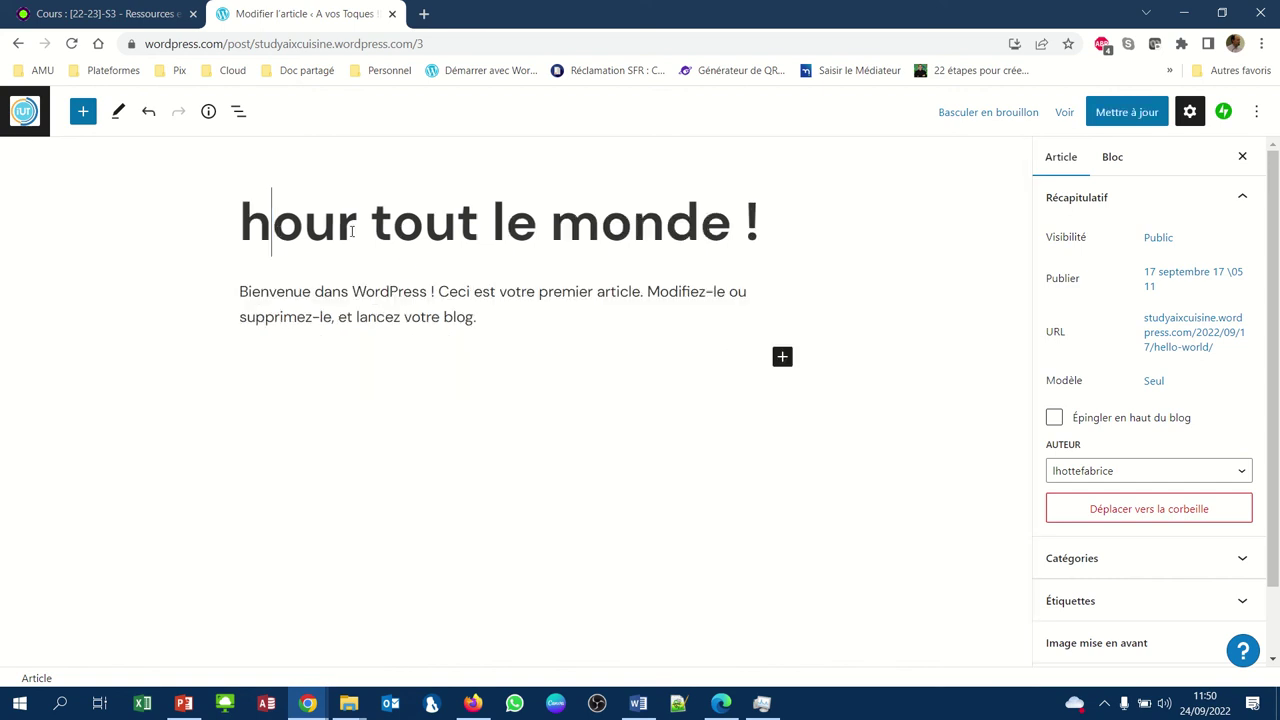
key("Delete")
key("Delete")
key("Delete")
key("Delete")
key("Delete")
key("Delete")
key("Delete")
key("Delete")
key("Delete")
key("Delete")
key("Delete")
key("Delete")
key("Delete")
key("Delete")
key("Delete")
key("Delete")
key("Delete")
key("Delete")
key("Delete")
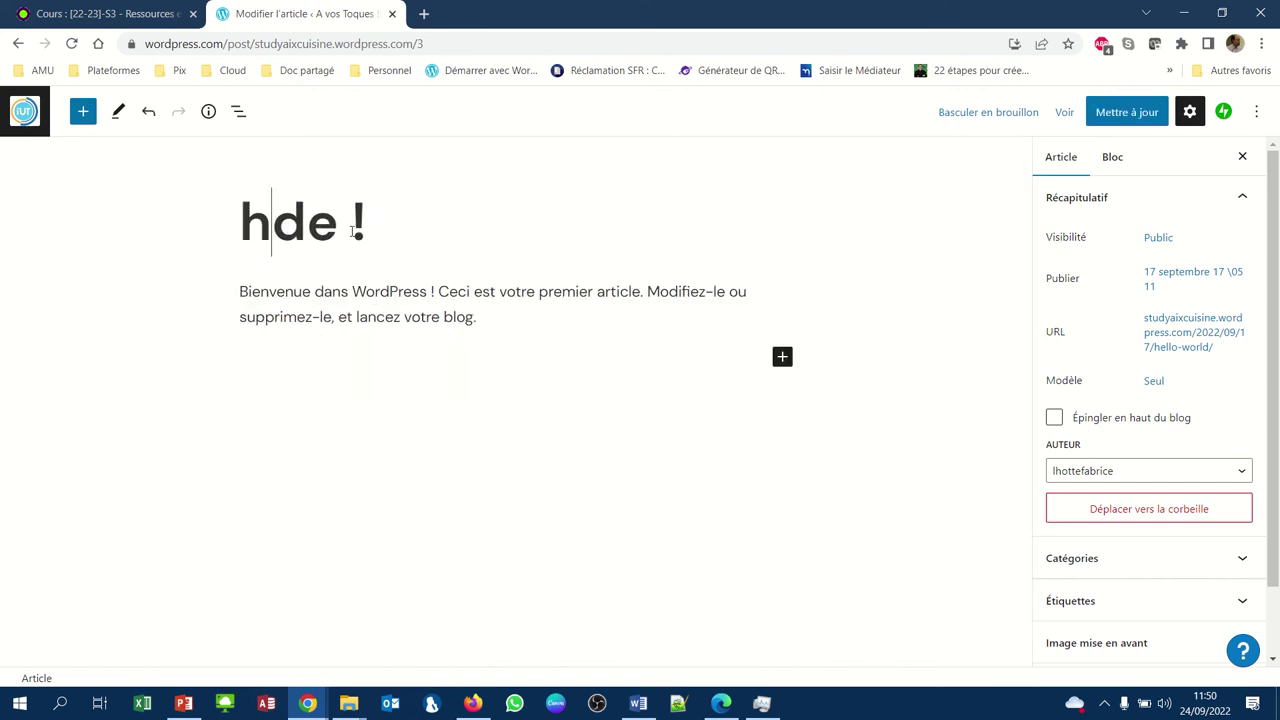
key("BackSpace")
type("S")
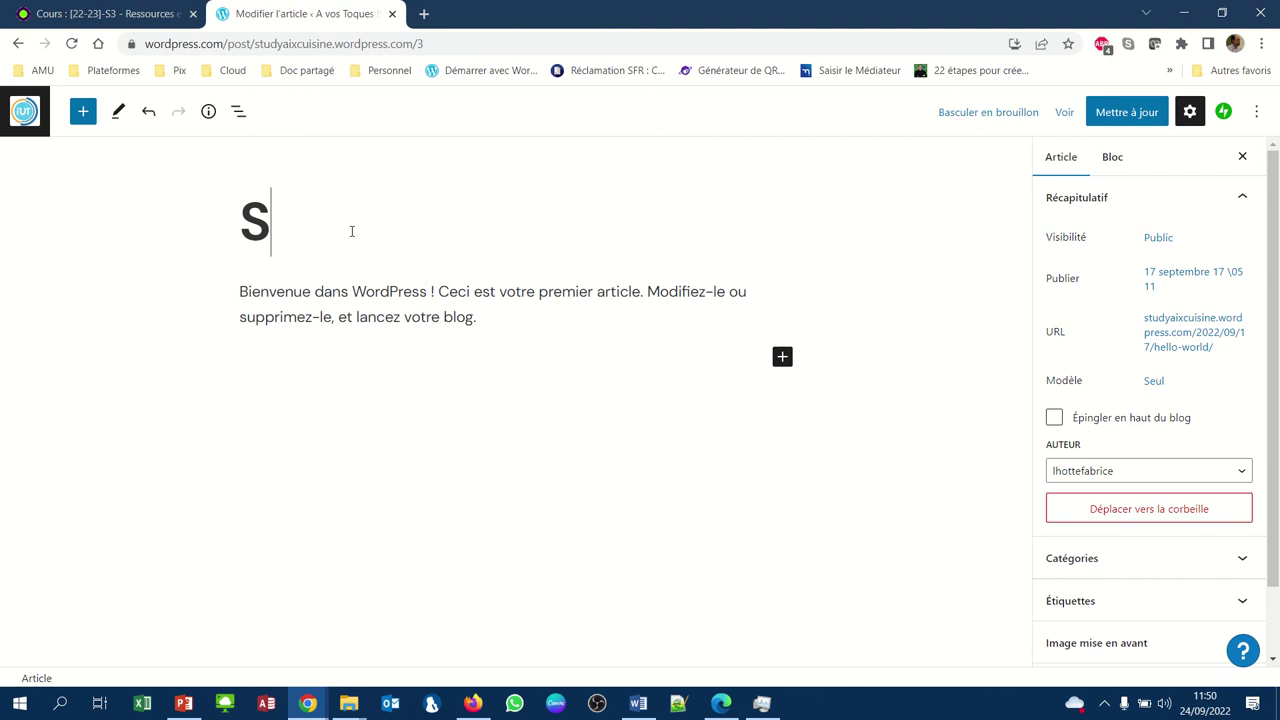
type("alade de ")
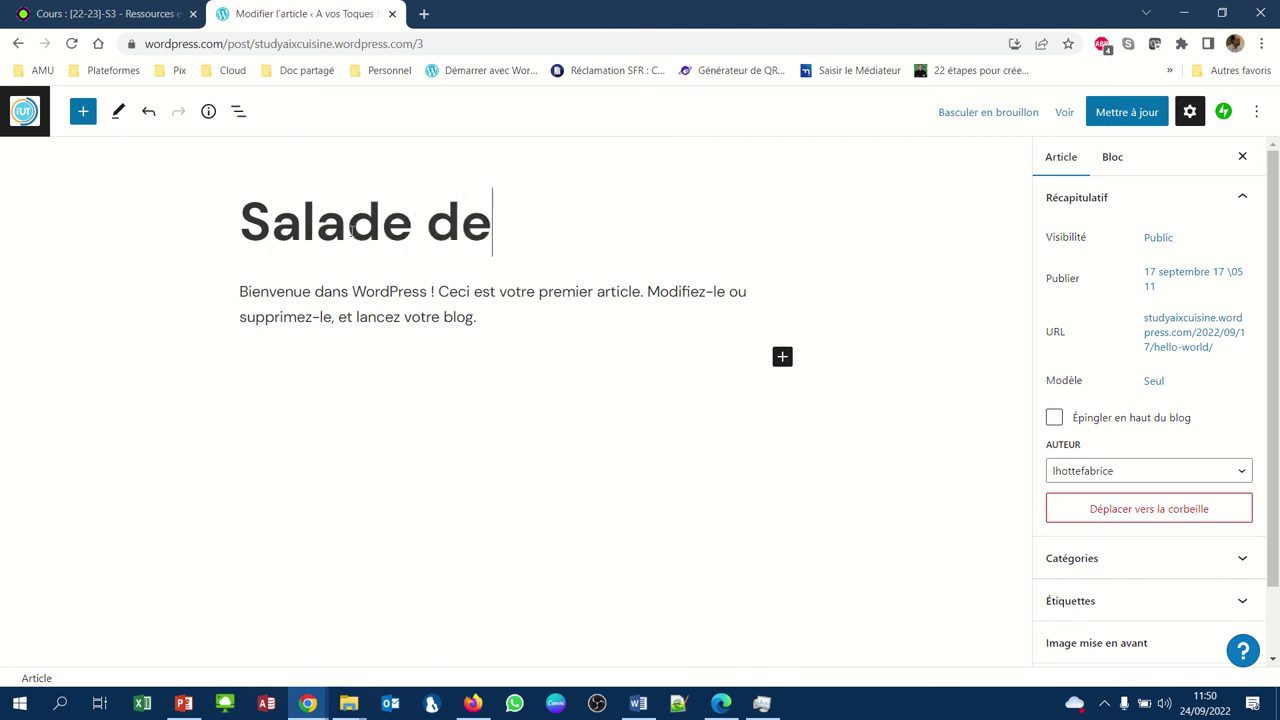
type("Penne")
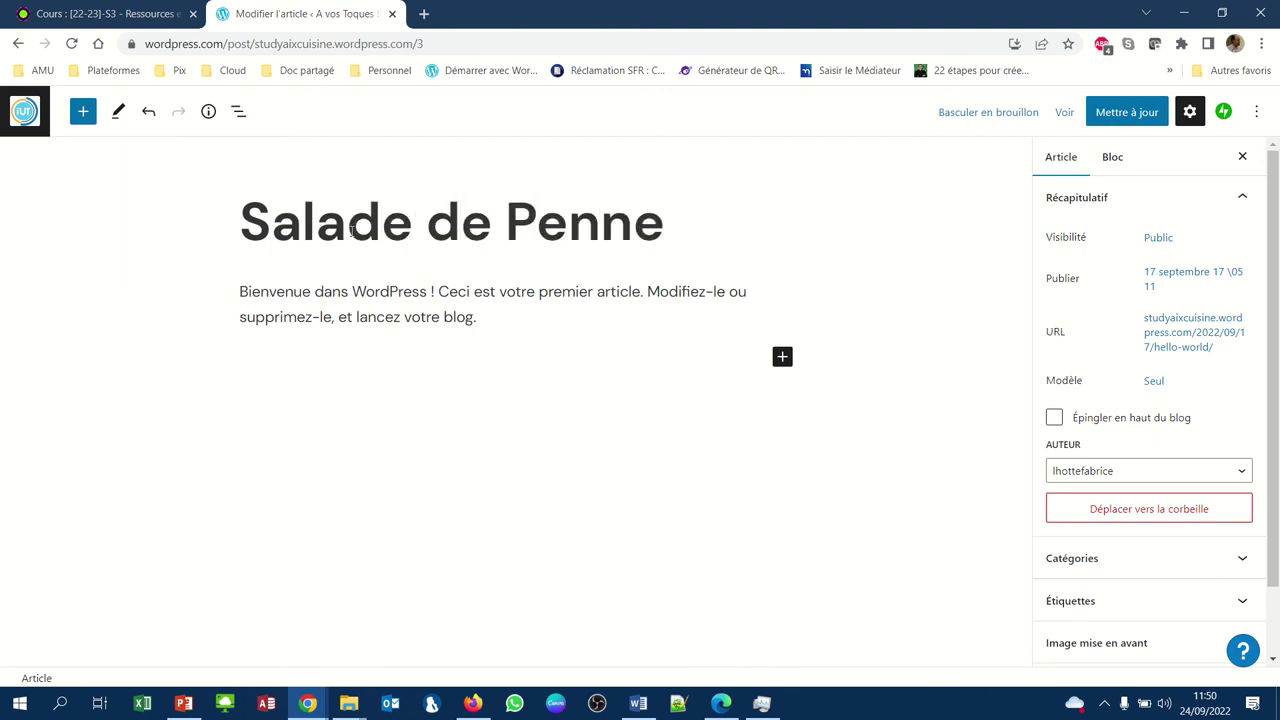
Delete the default welcome paragraph from the post body
left_click(309, 314)
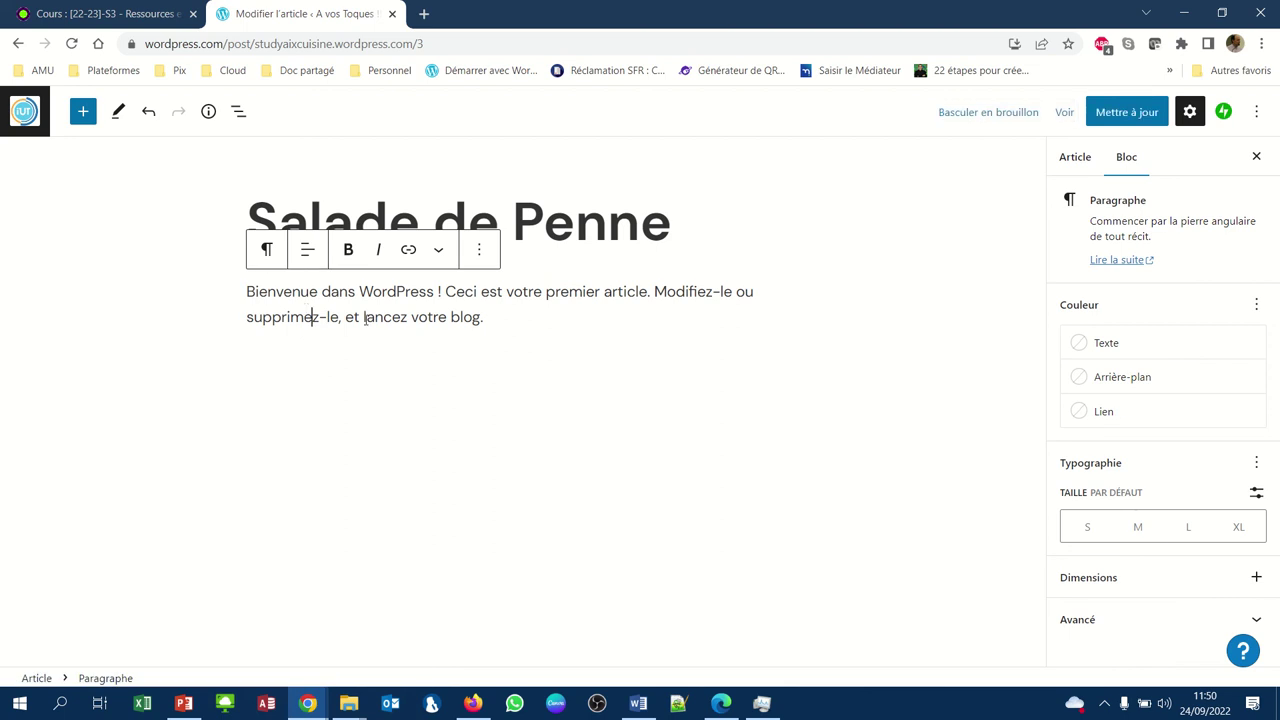
left_click(491, 319)
left_click_drag(491, 319, 245, 304)
key("BackSpace")
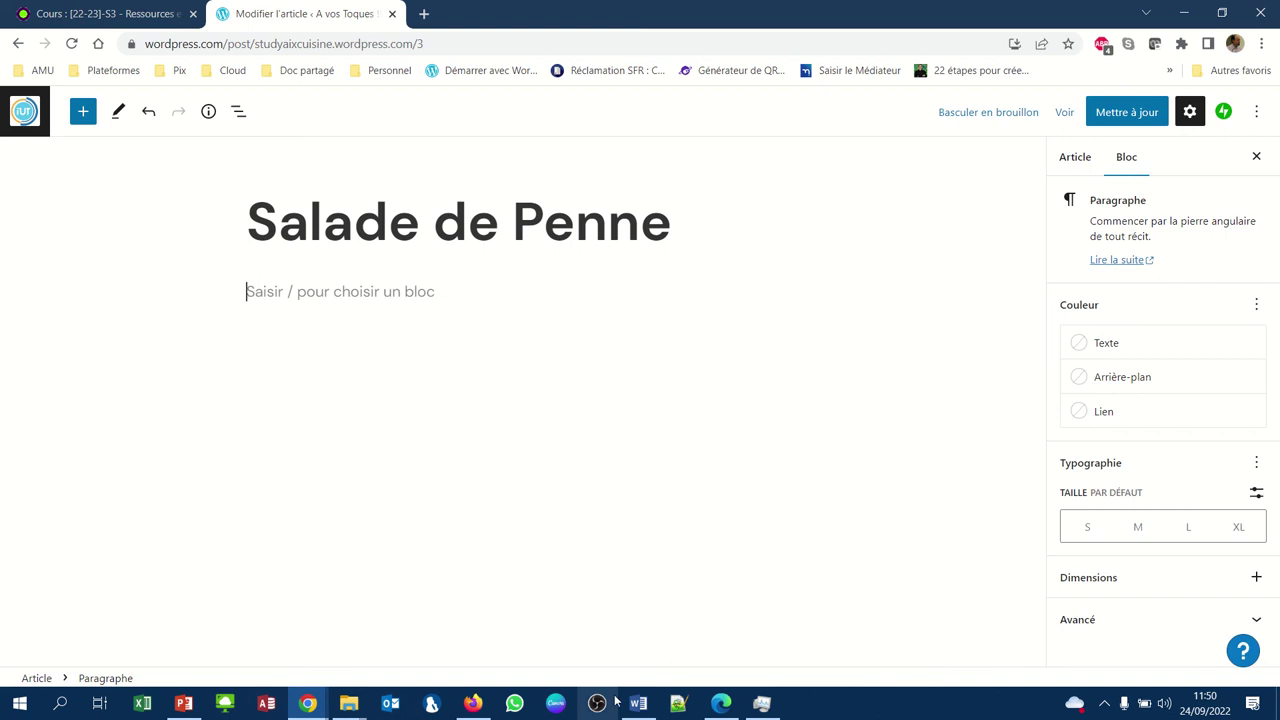
left_click(637, 704)
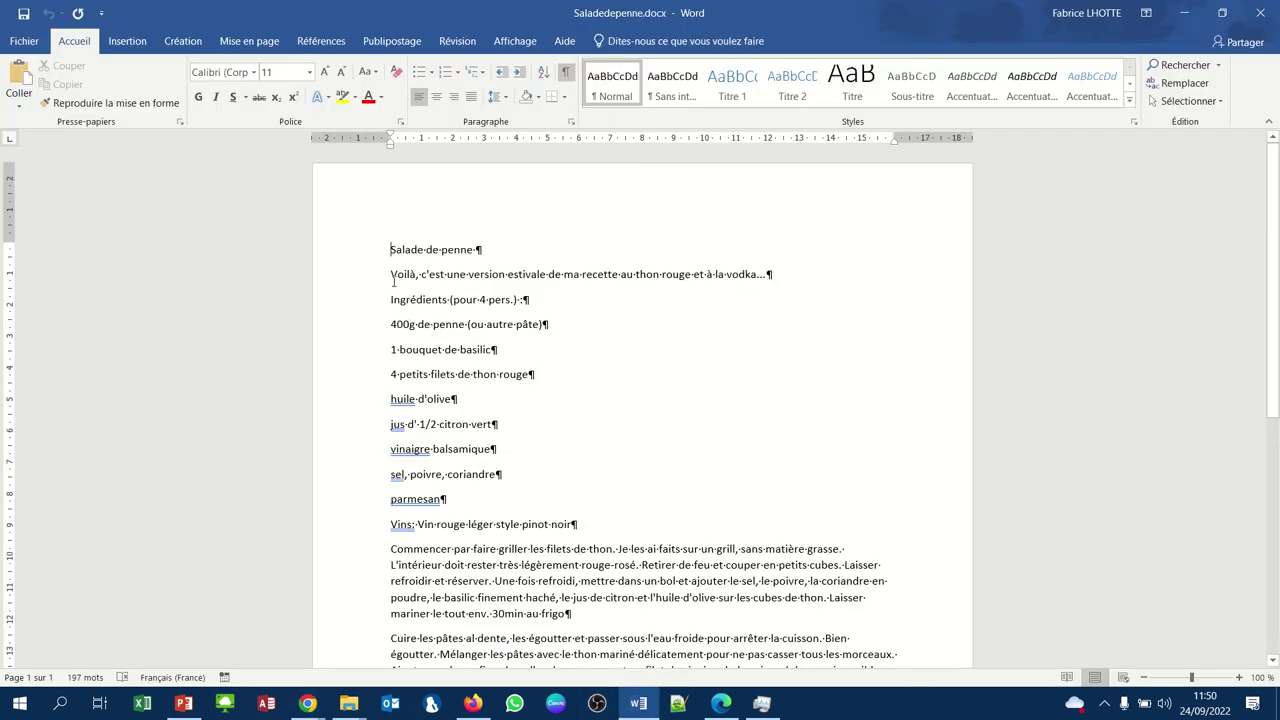
Copy the recipe from 'Voilà' to 'Bon appétit' in Word and paste it into the post body
left_click_drag(403, 281, 621, 585)
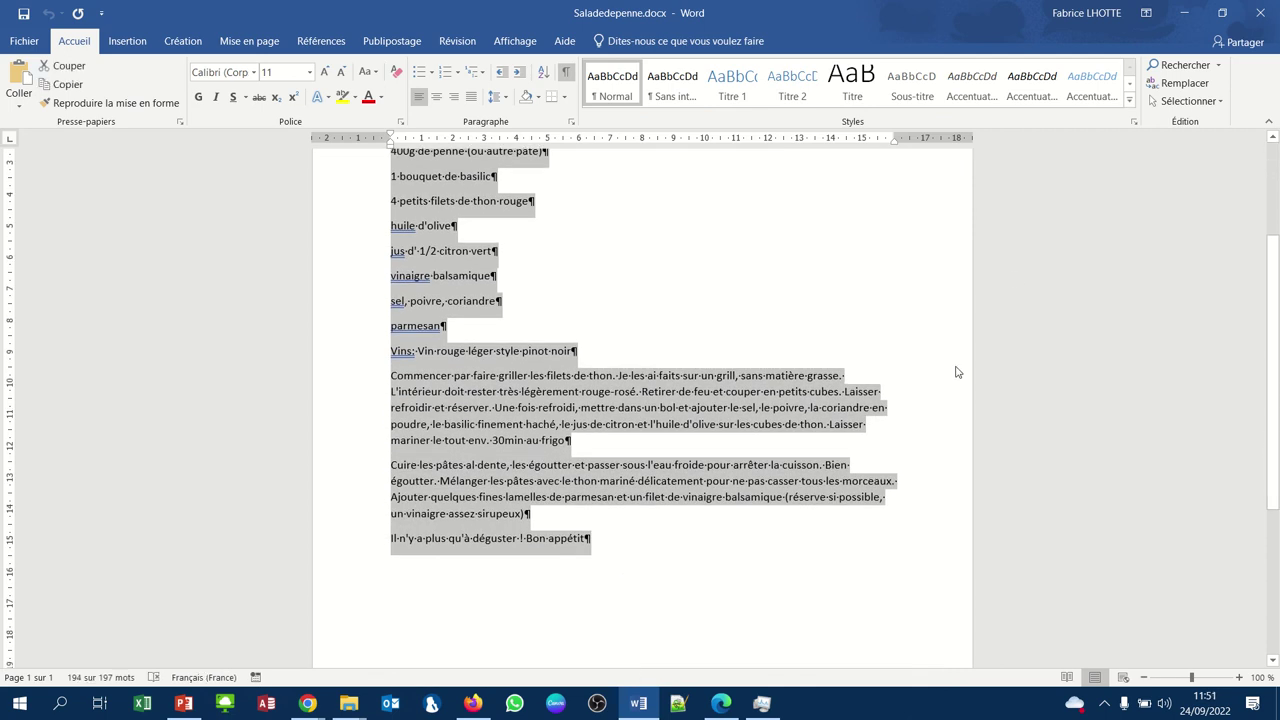
left_click(1181, 13)
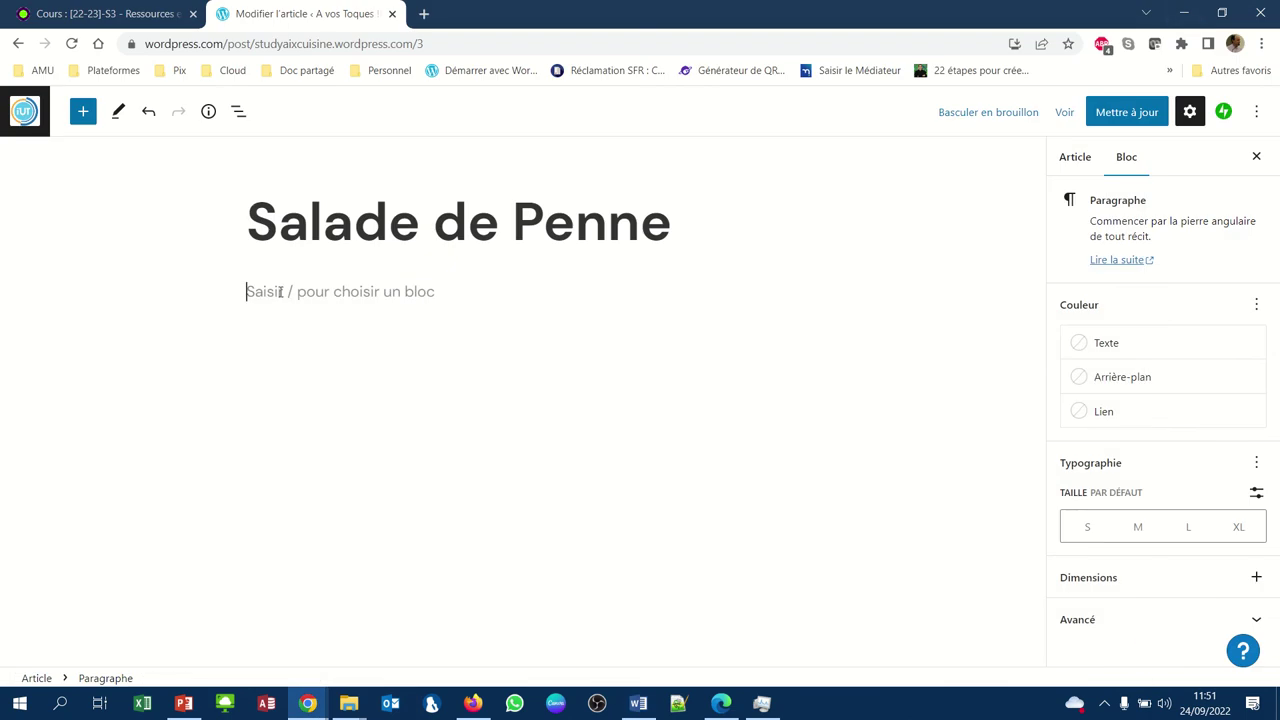
key("ctrl+v")
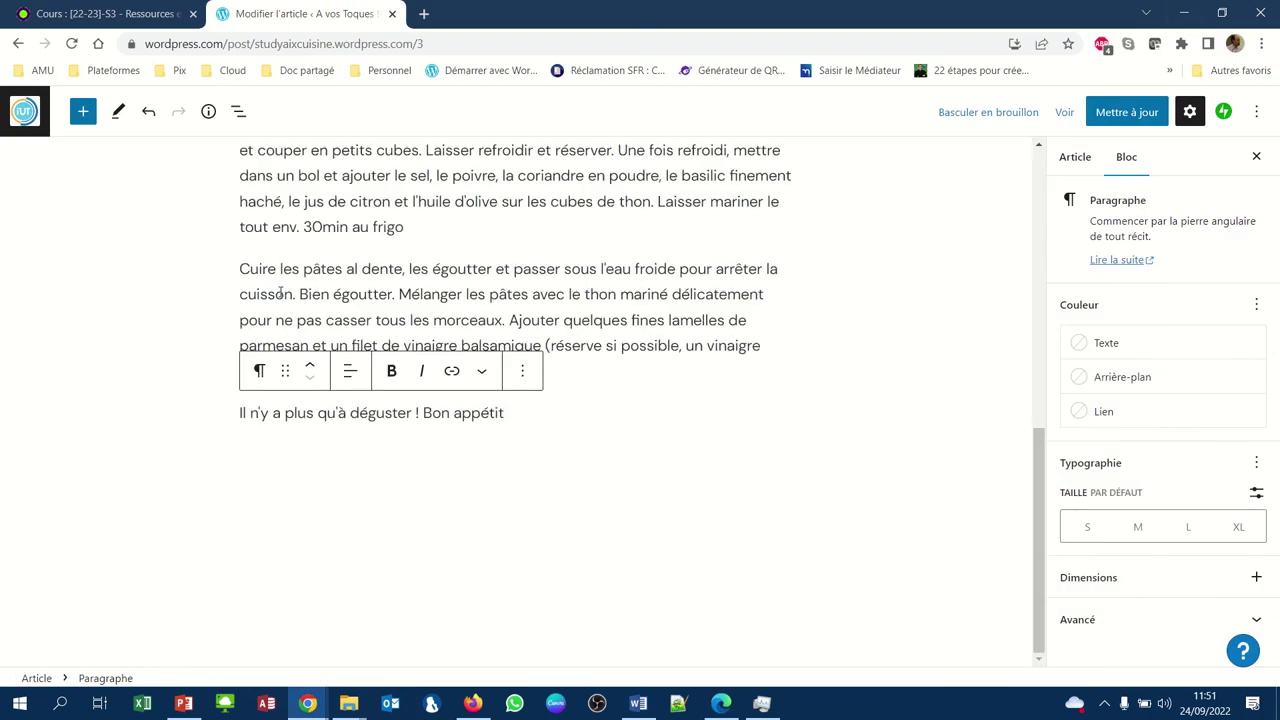
scroll(280, 293, "up", 10)
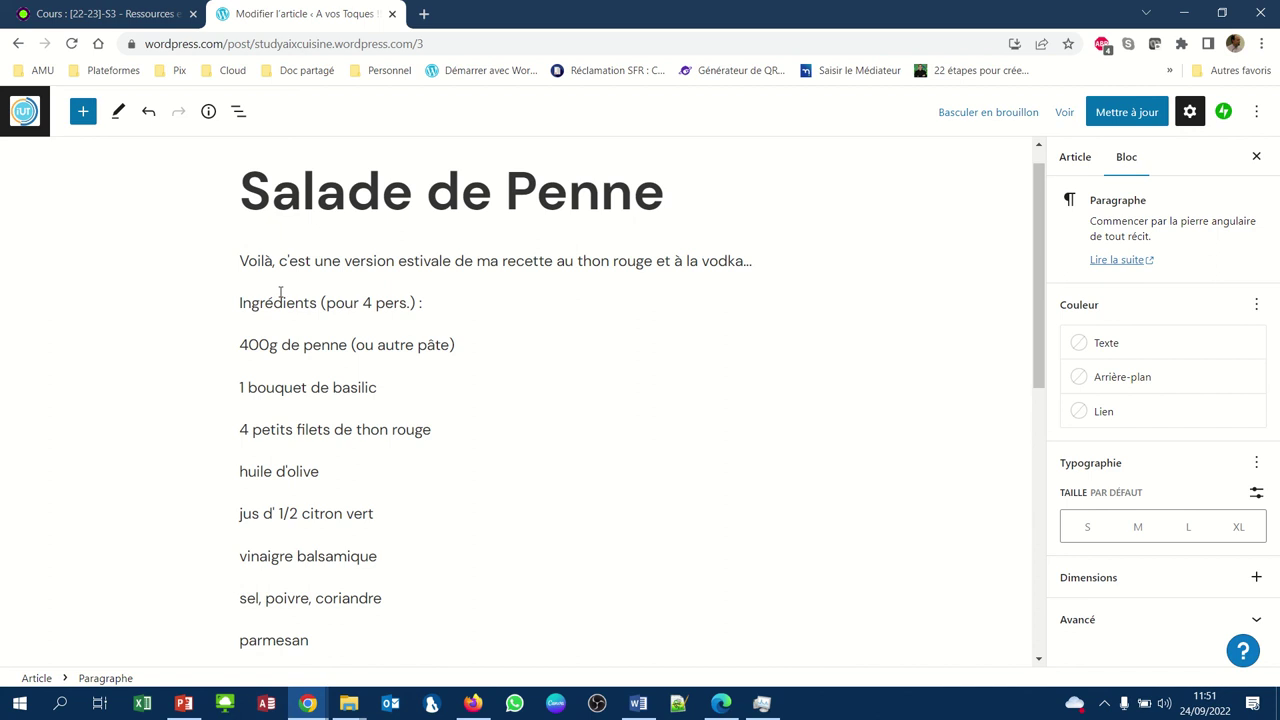
scroll(280, 293, "down", 2)
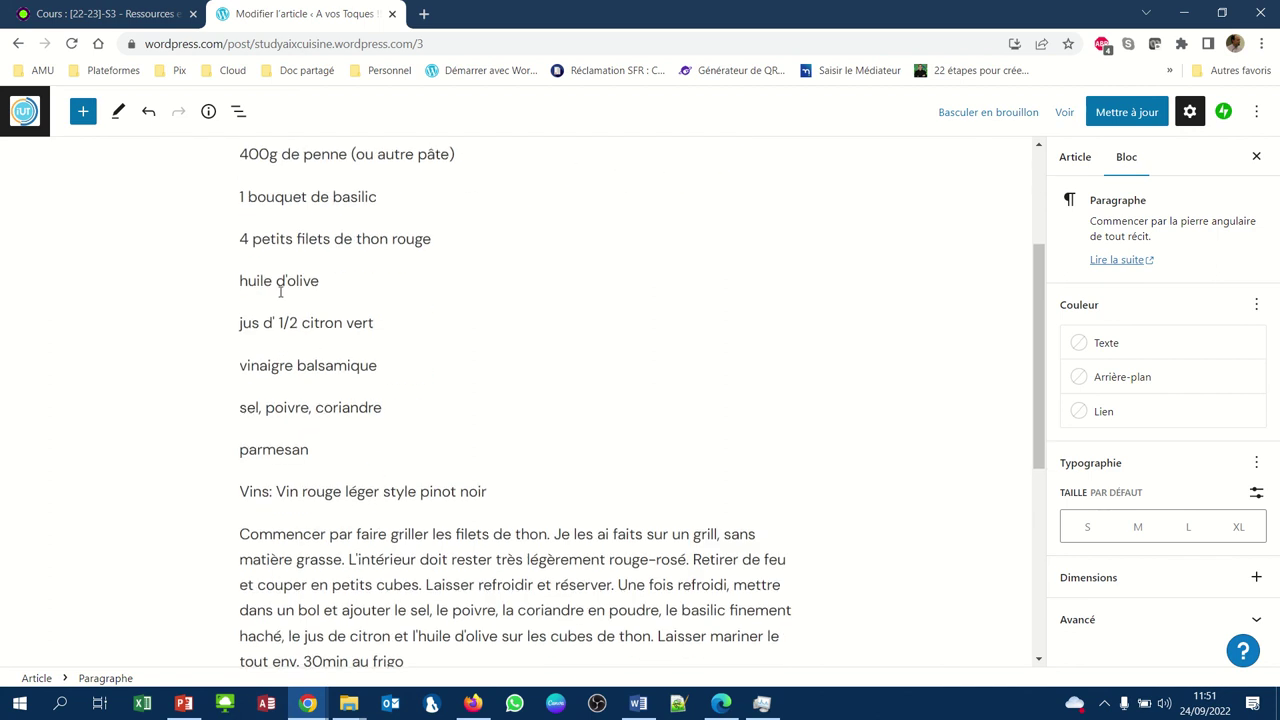